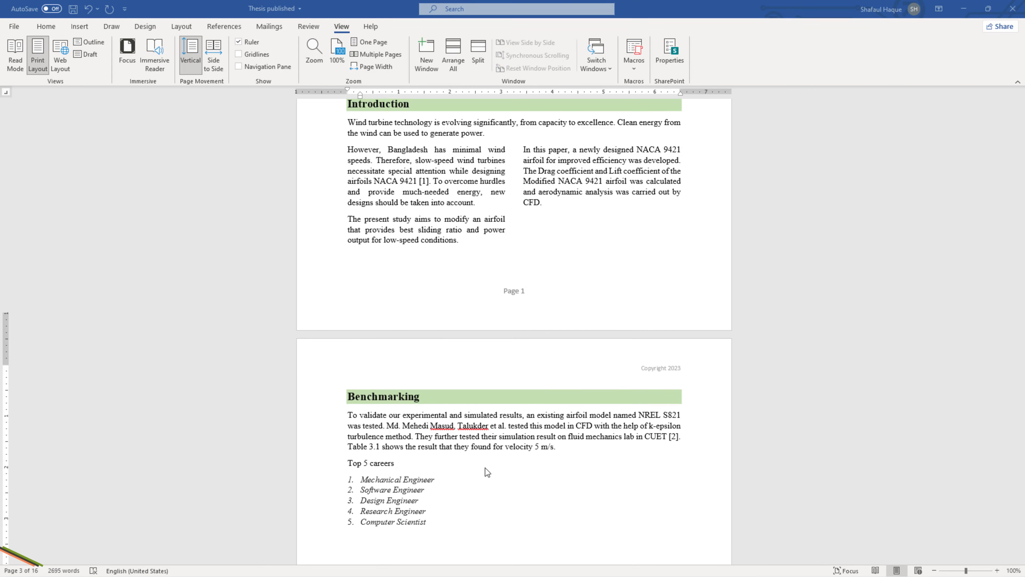
- Place the cursor at the end of the careers list, adding then removing a line break
scroll(486, 468, "down", 3)
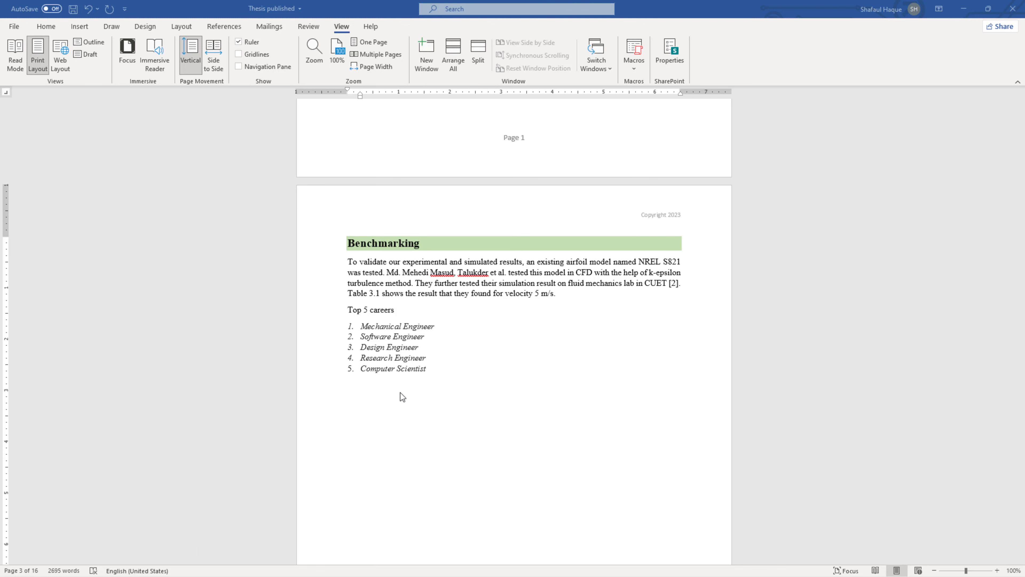
left_click(358, 390)
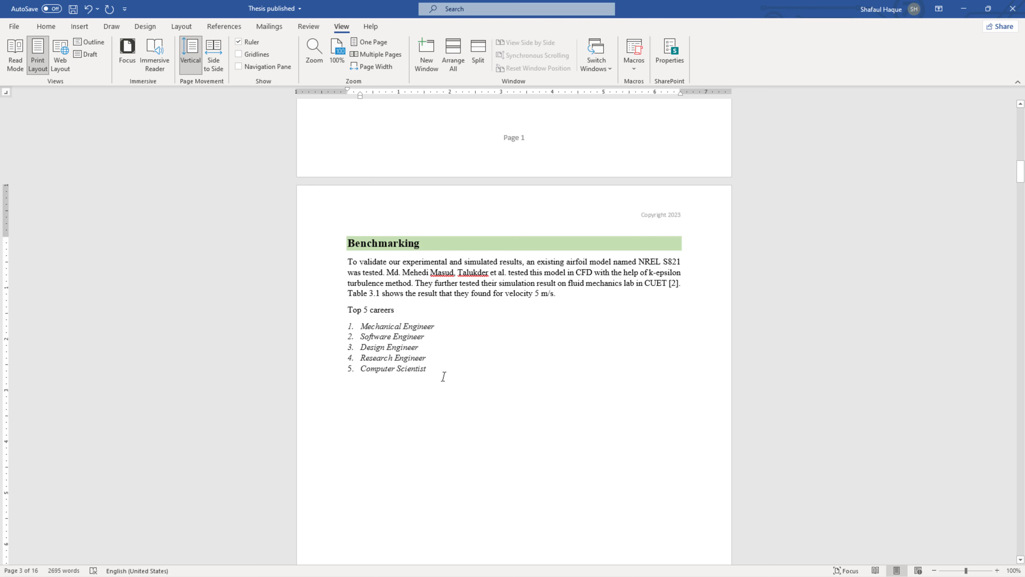
key("shift+Return")
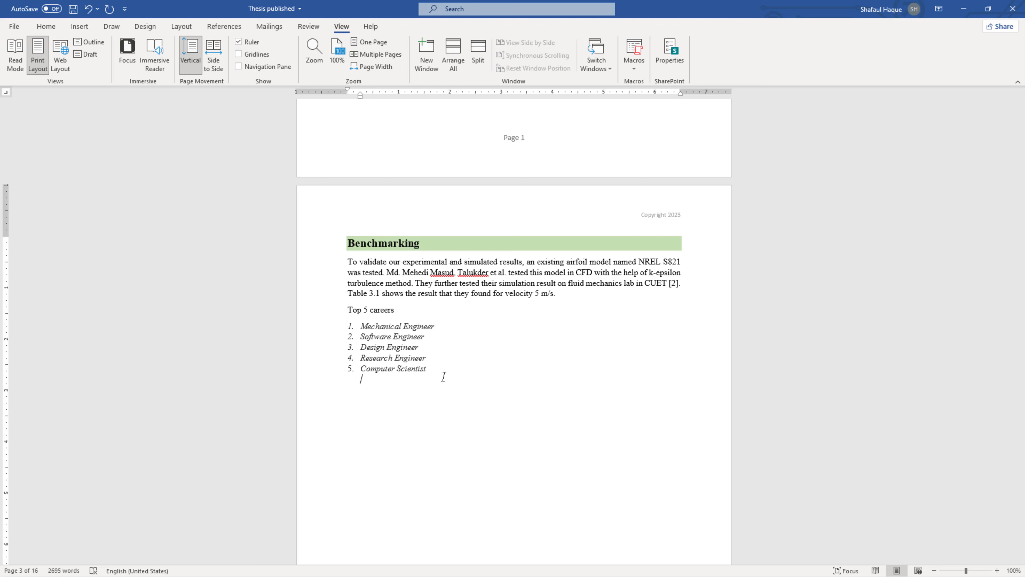
key("BackSpace")
key("BackSpace")
- Insert a 5 by 3 table below the list from the table grid, then undo it
left_click(80, 28)
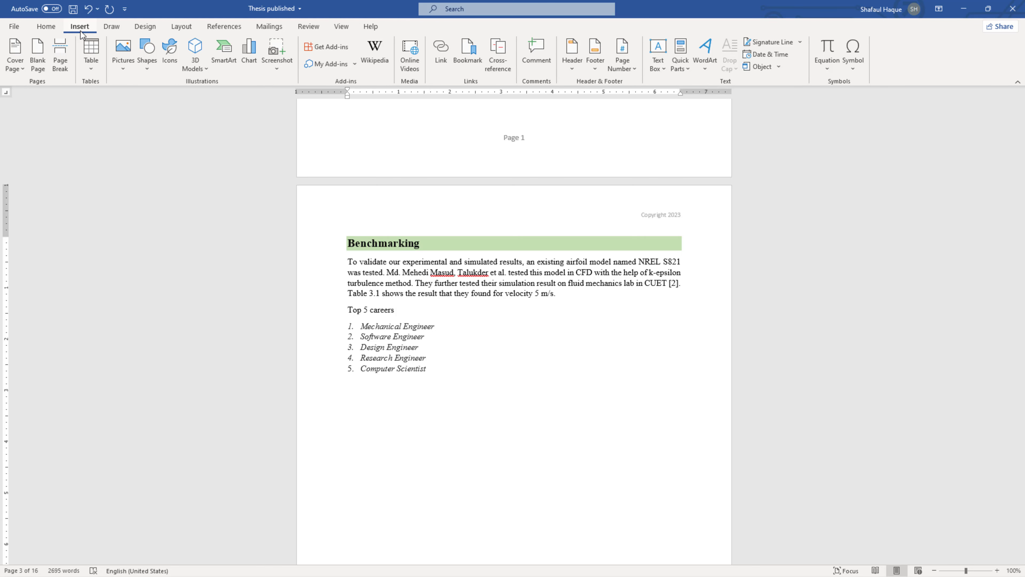
left_click(92, 71)
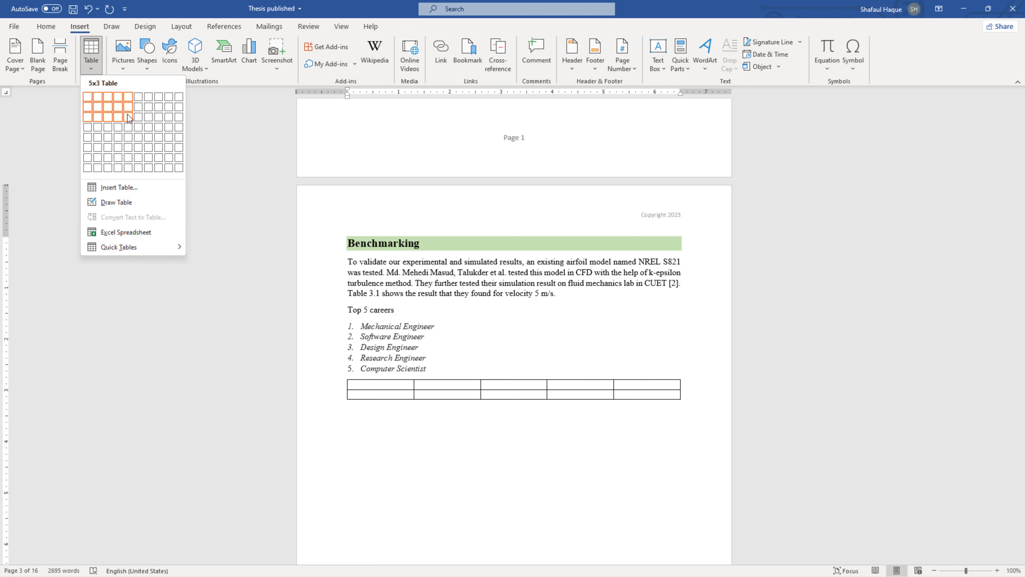
left_click(127, 117)
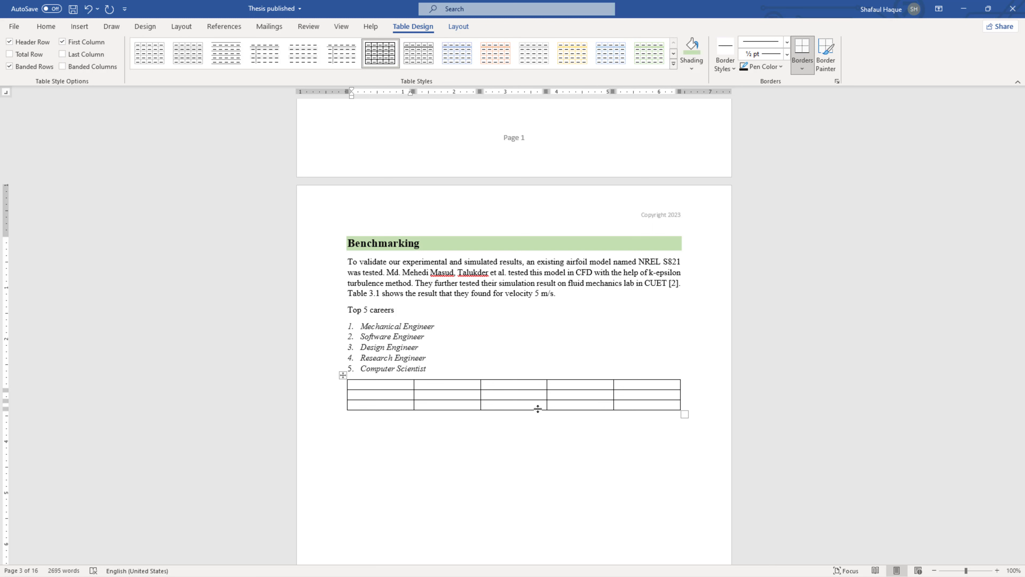
key("ctrl+z")
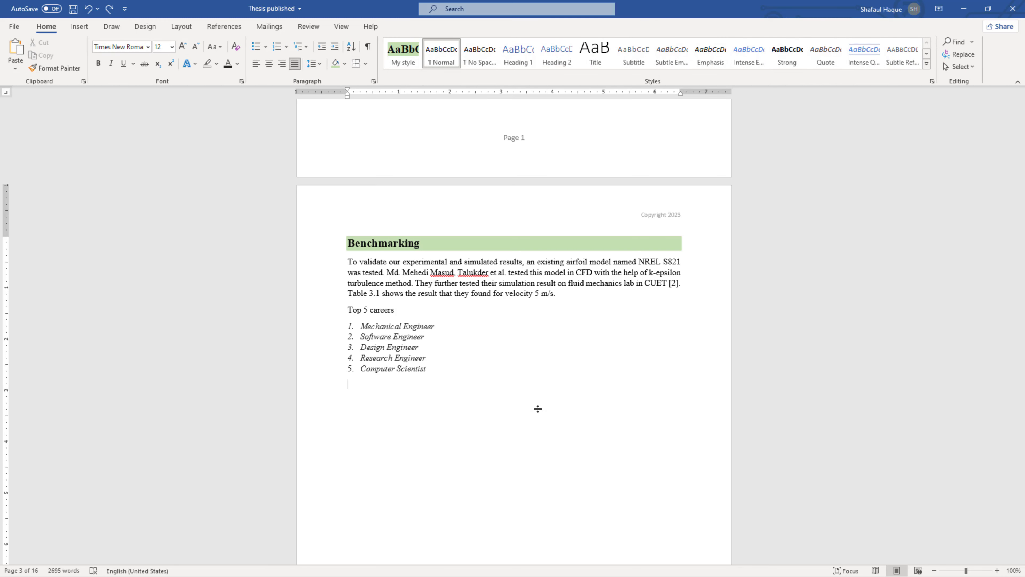
- Insert a 4-column table set to autofit contents, then undo it
left_click(81, 29)
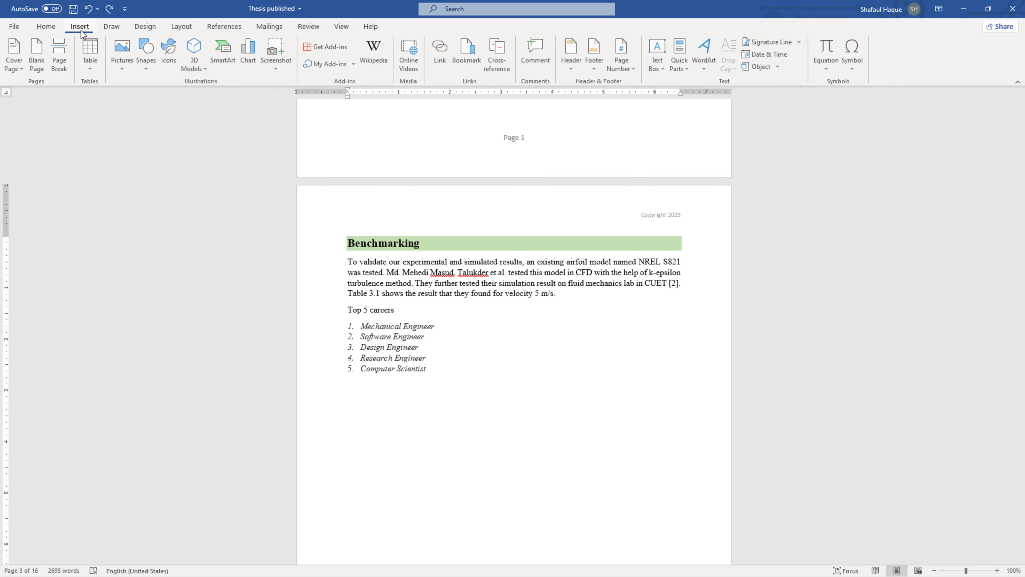
left_click(89, 71)
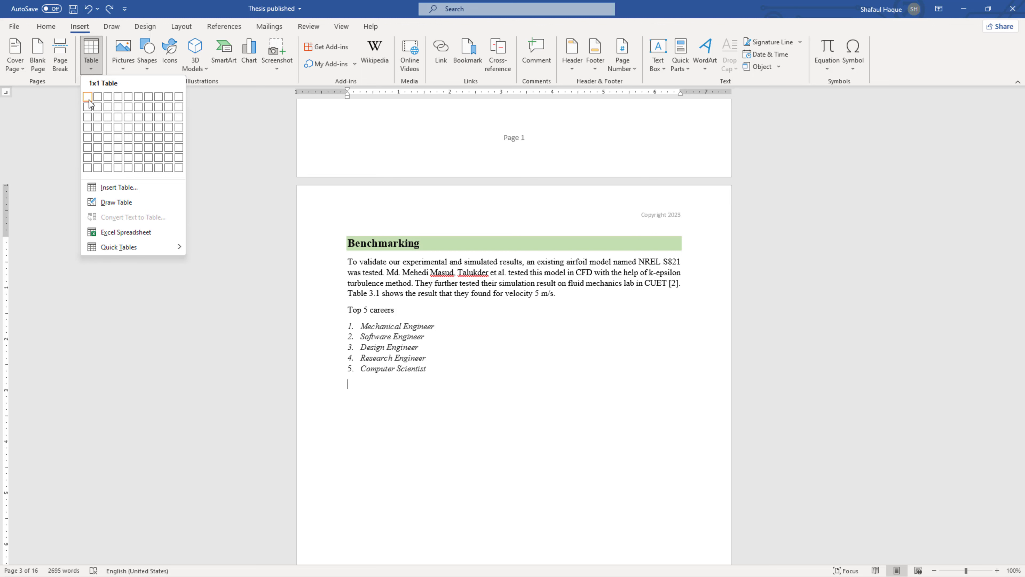
left_click(126, 187)
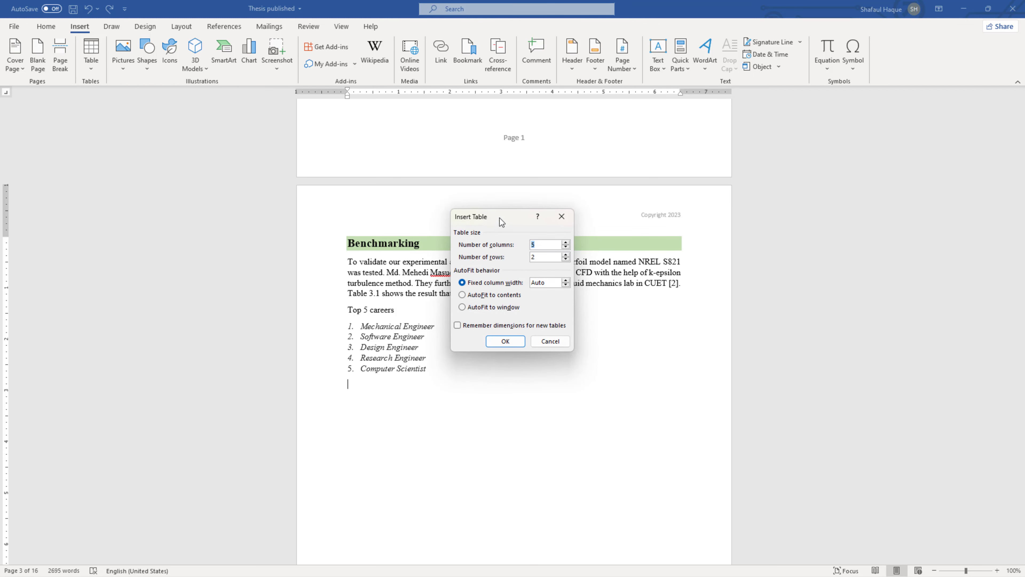
left_click_drag(502, 221, 542, 118)
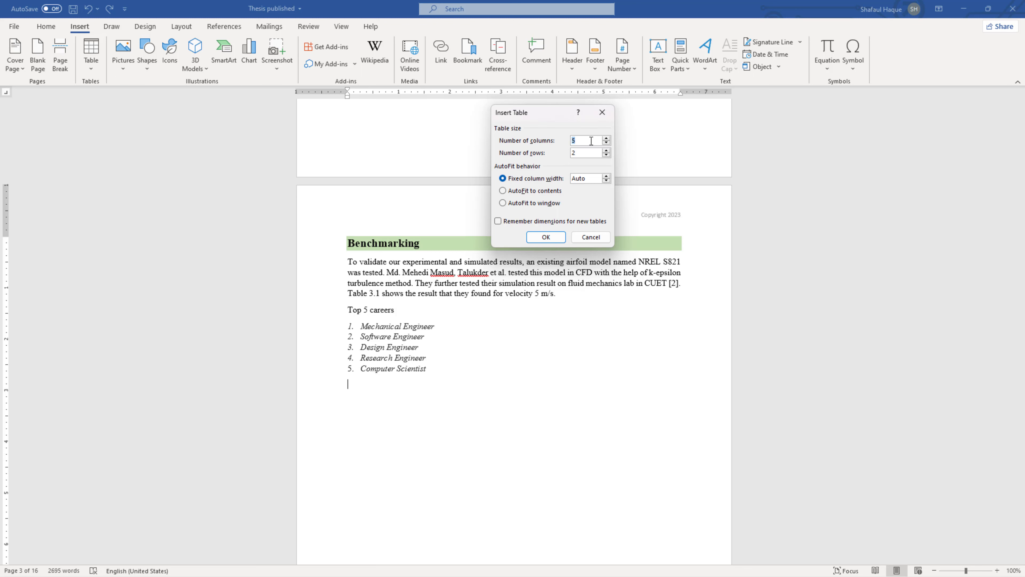
left_click(606, 143)
left_click(507, 192)
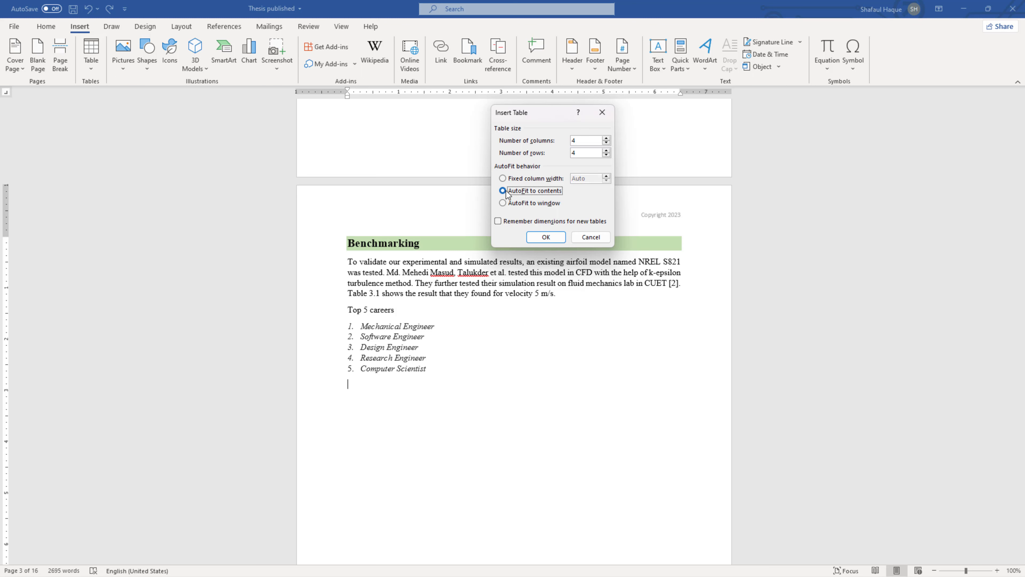
left_click(543, 239)
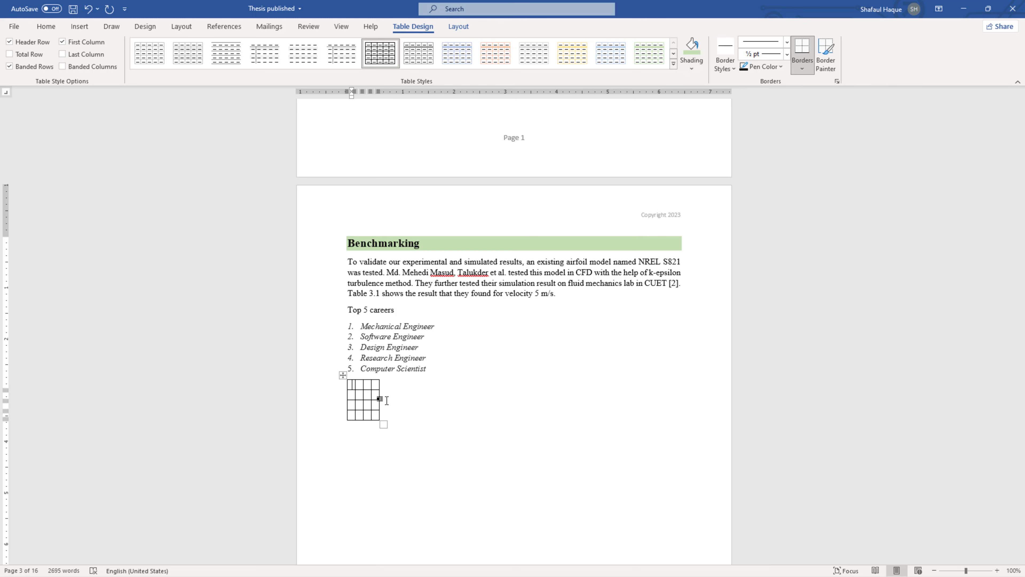
key("ctrl+z")
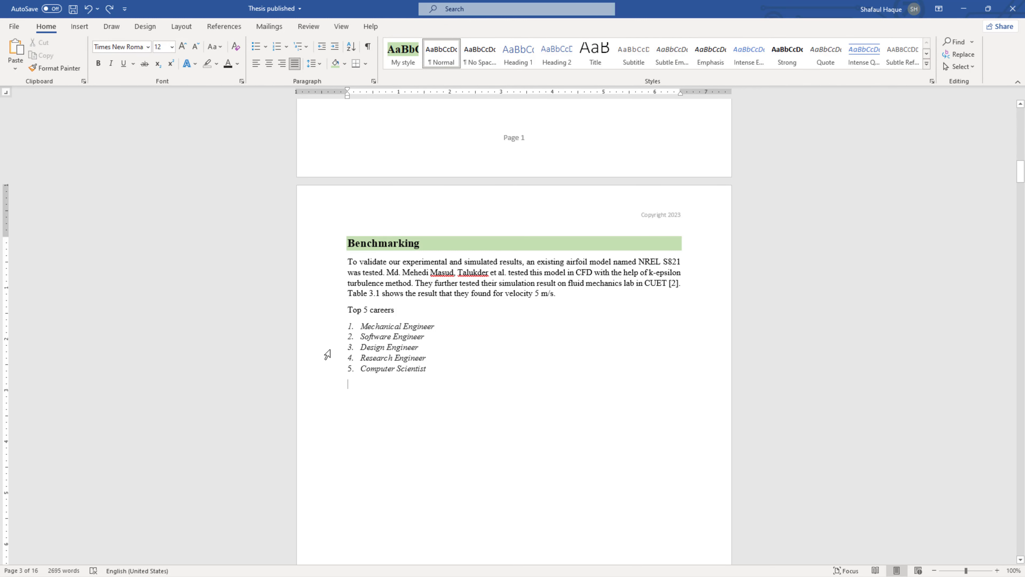
- Draw a table with column dividers below the careers list, then undo the drawing
left_click(79, 27)
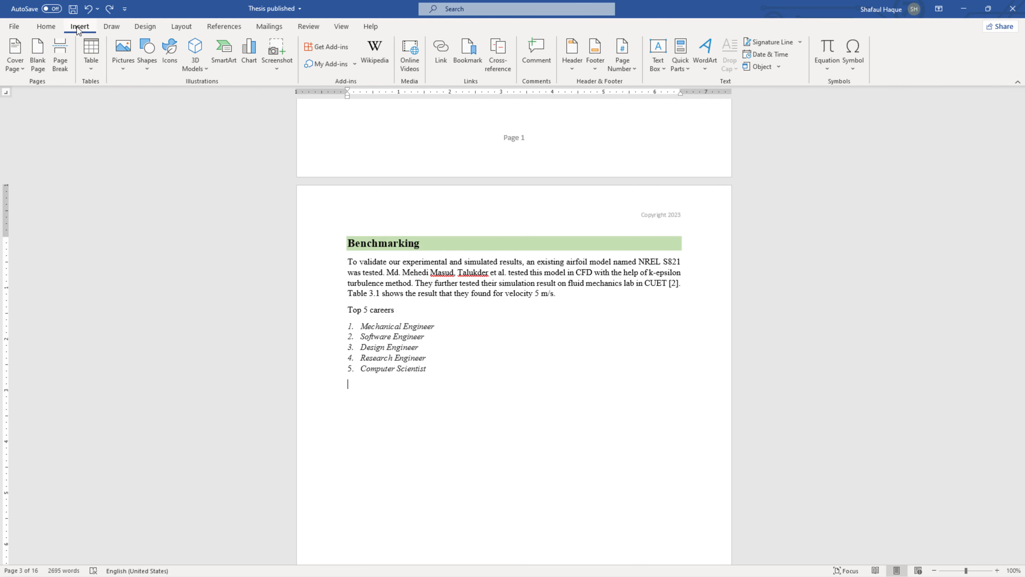
left_click(90, 69)
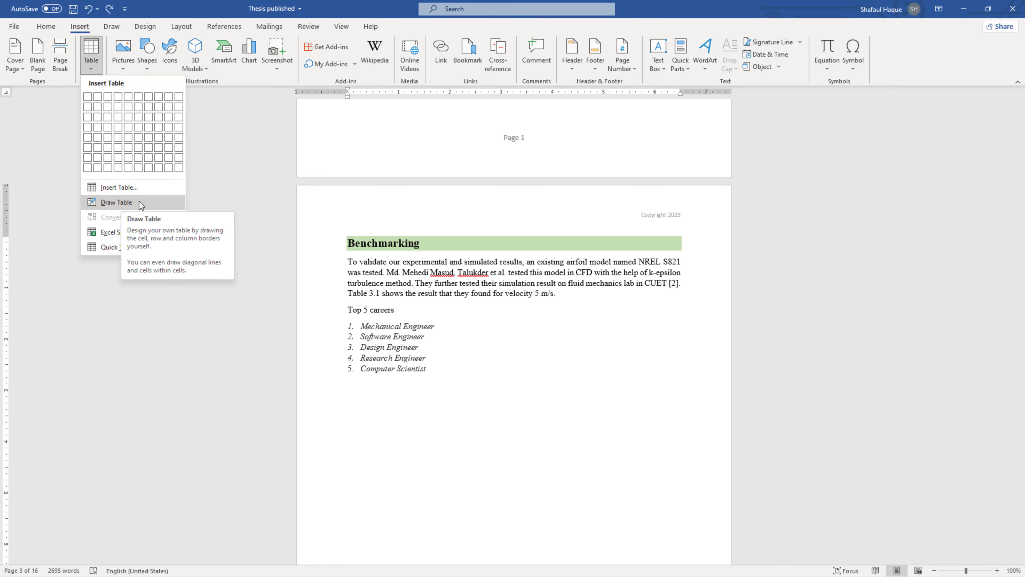
left_click(110, 202)
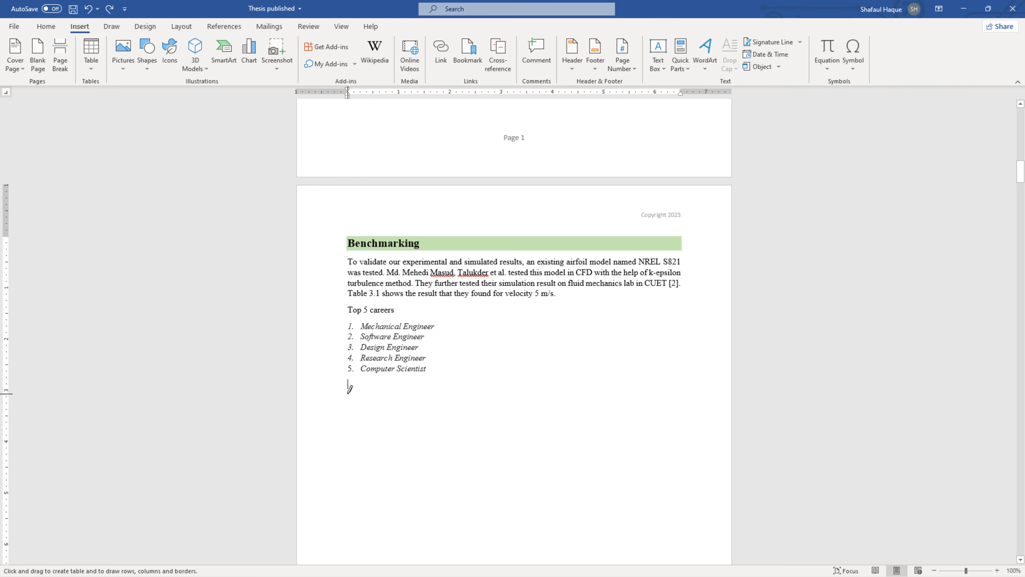
mouse_move(346, 393)
left_mouse_down()
mouse_move(620, 411)
mouse_move(672, 401)
left_mouse_up()
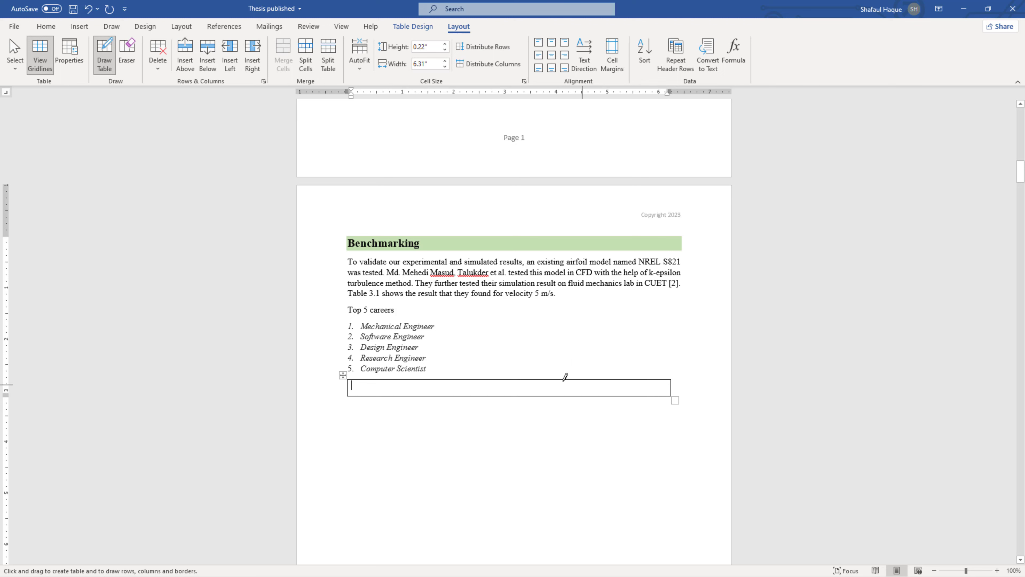
left_click_drag(468, 368, 478, 392)
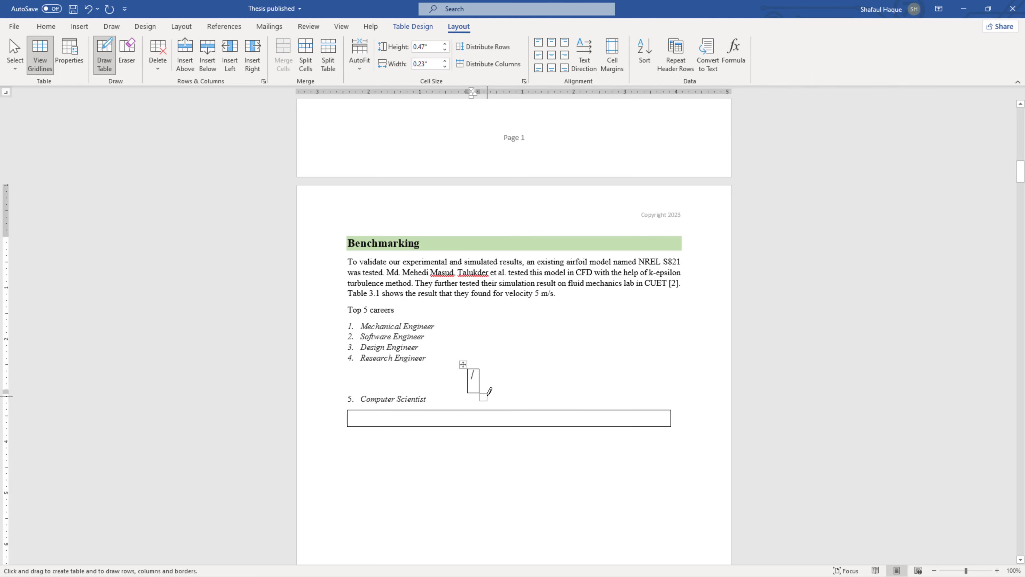
key("ctrl+z")
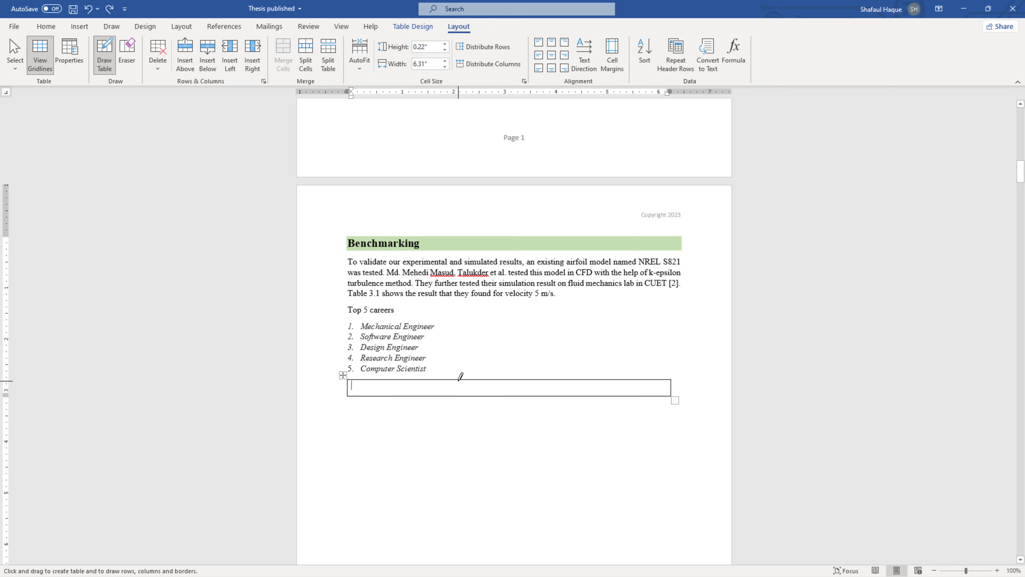
left_click_drag(460, 376, 466, 390)
left_click_drag(541, 380, 545, 394)
left_click_drag(623, 378, 626, 393)
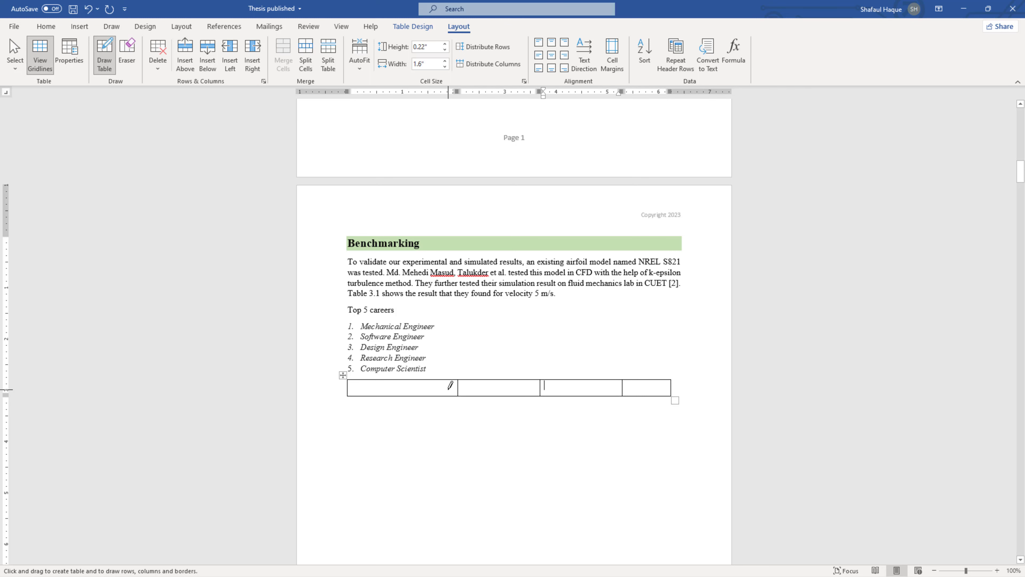
key("ctrl+z")
key("ctrl+z")
key("ctrl+z")
key("ctrl+z")
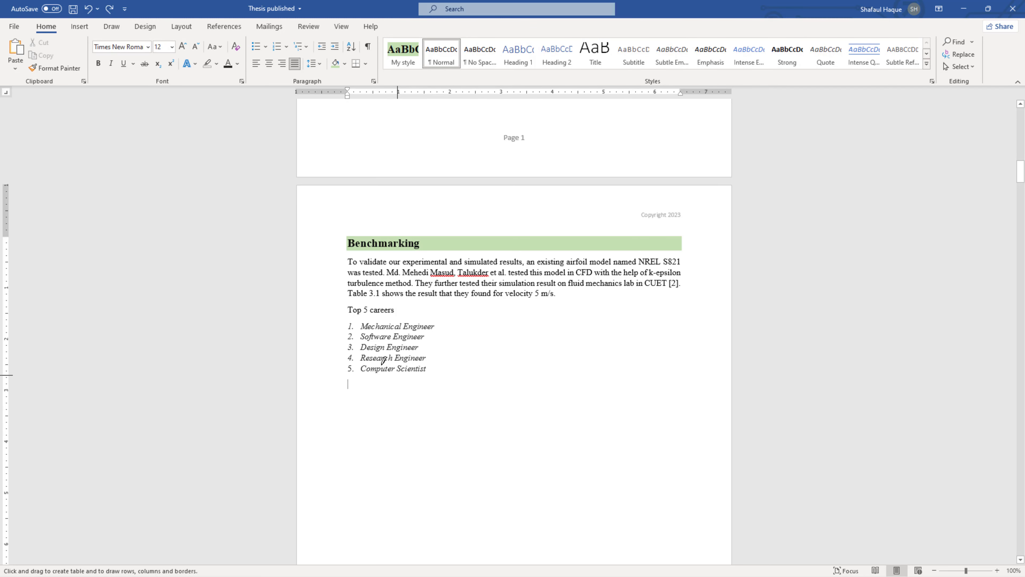
- Browse Quick Tables without inserting one, then select the Top 5 careers heading and list
left_click(80, 27)
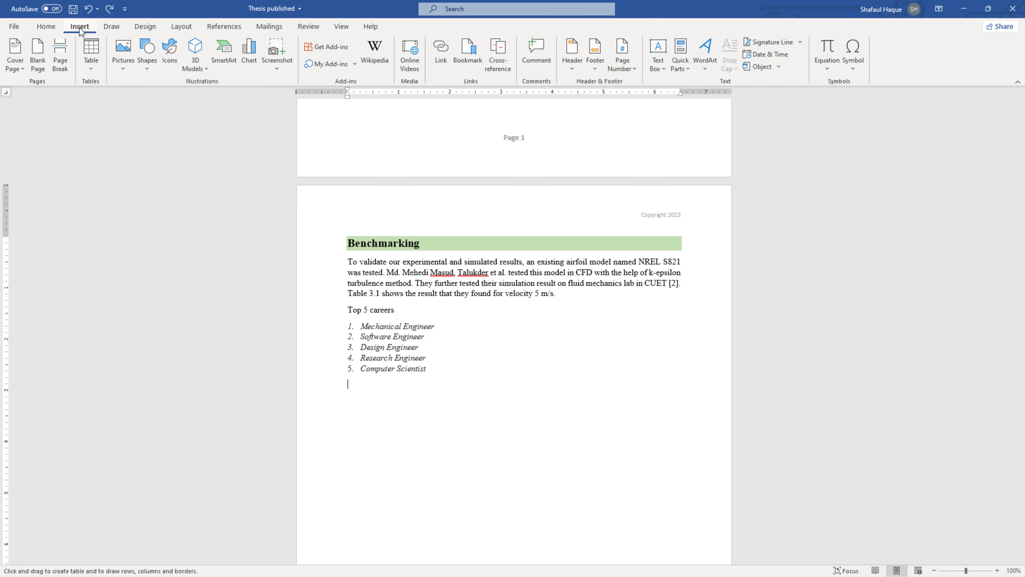
left_click(92, 71)
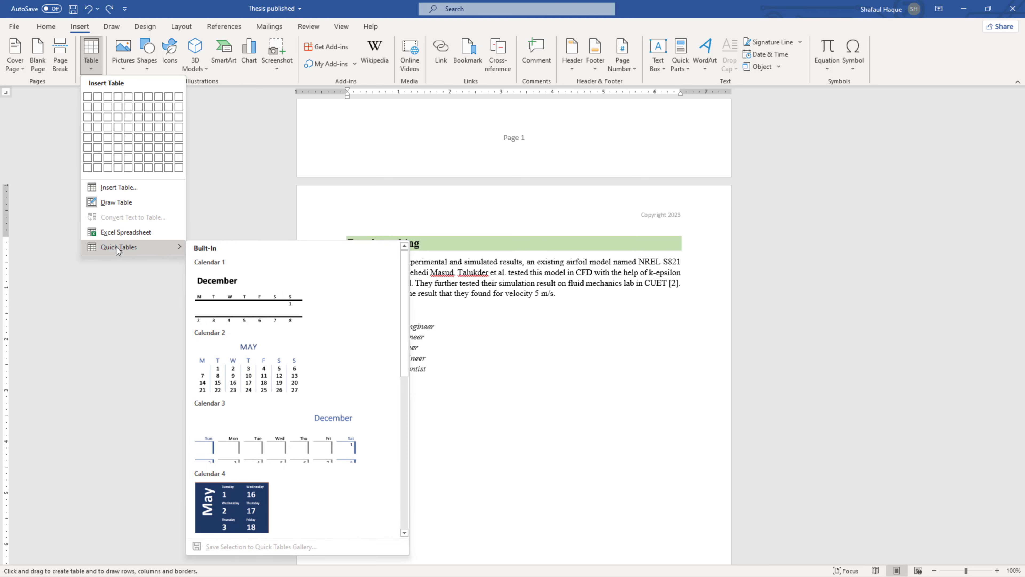
mouse_move(119, 247)
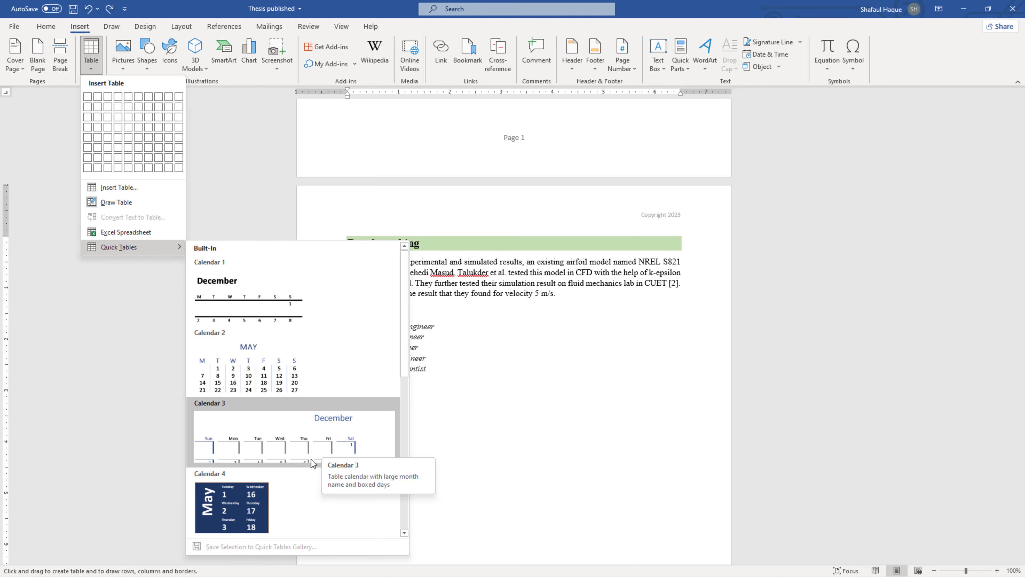
scroll(311, 462, "down", 5)
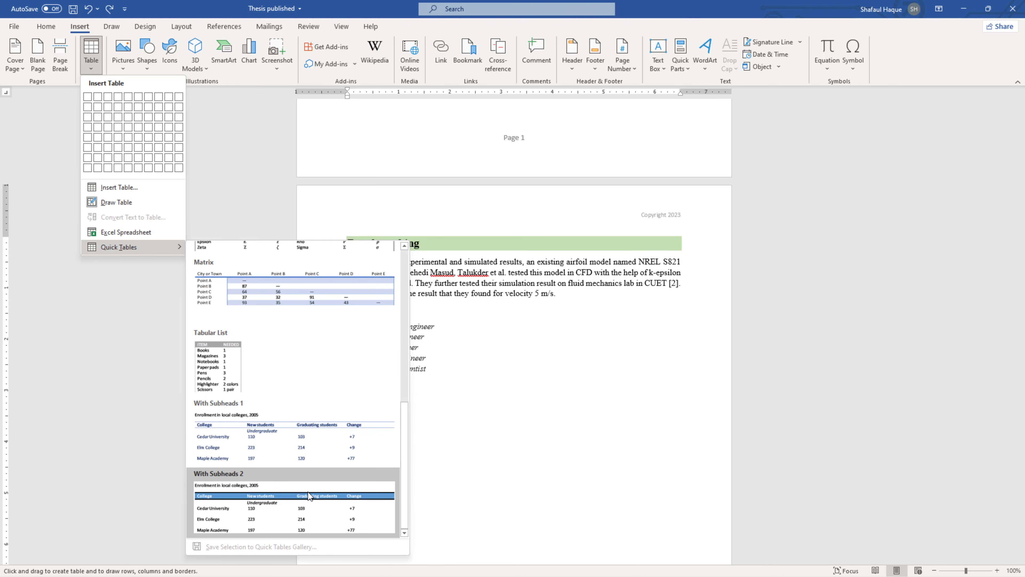
scroll(311, 473, "up", 5)
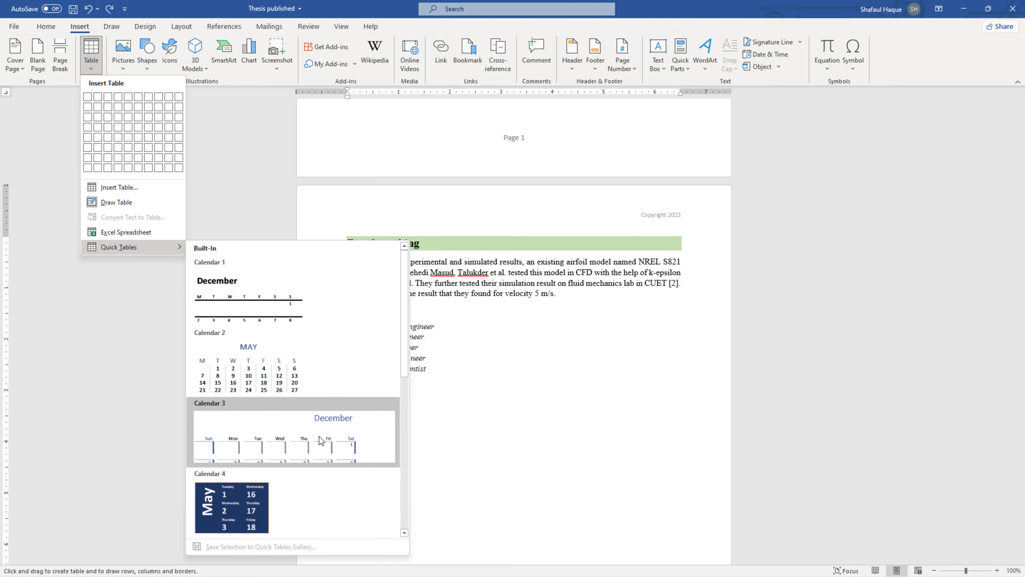
scroll(312, 425, "down", 5)
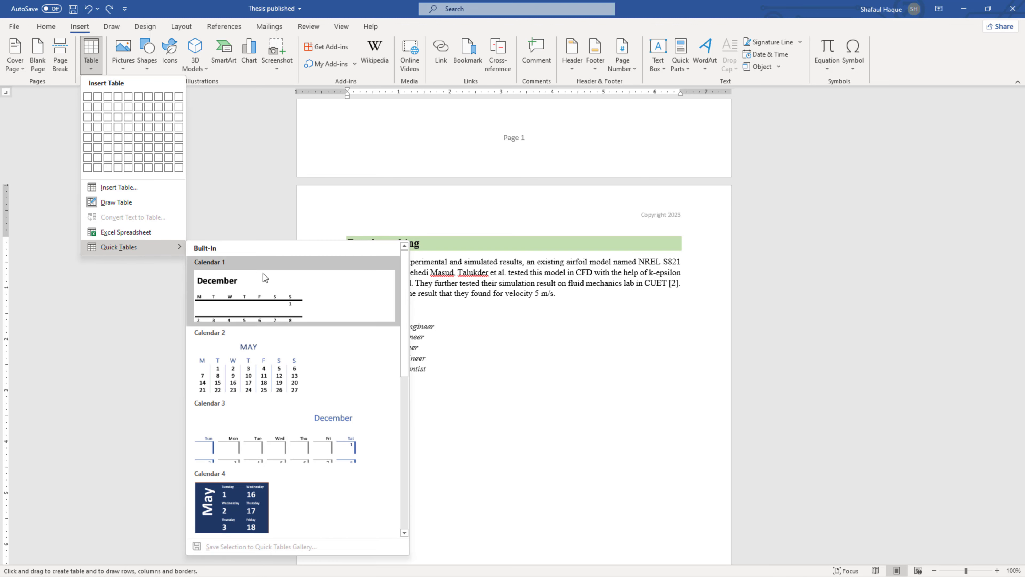
left_click(444, 382)
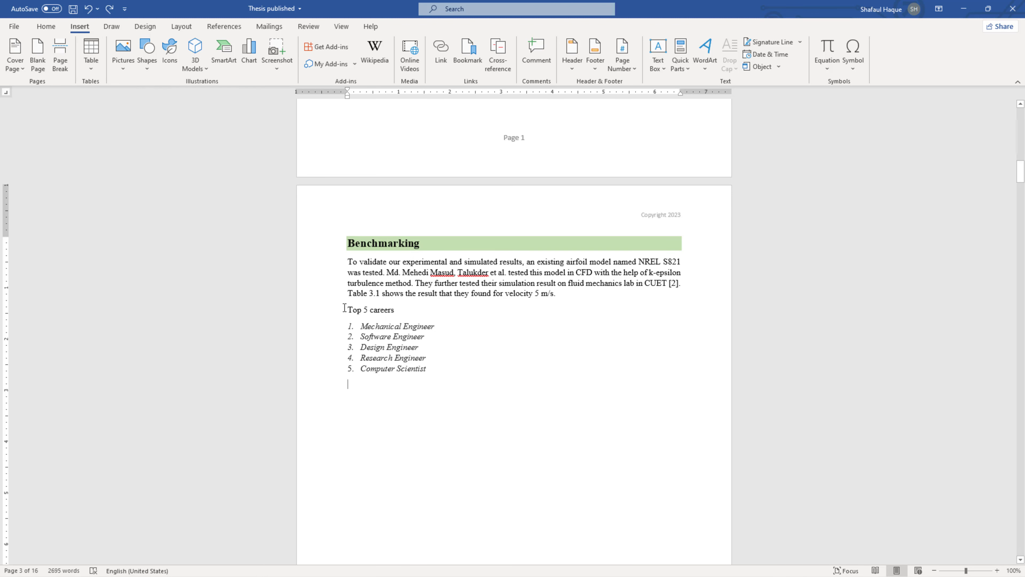
left_click_drag(337, 310, 339, 368)
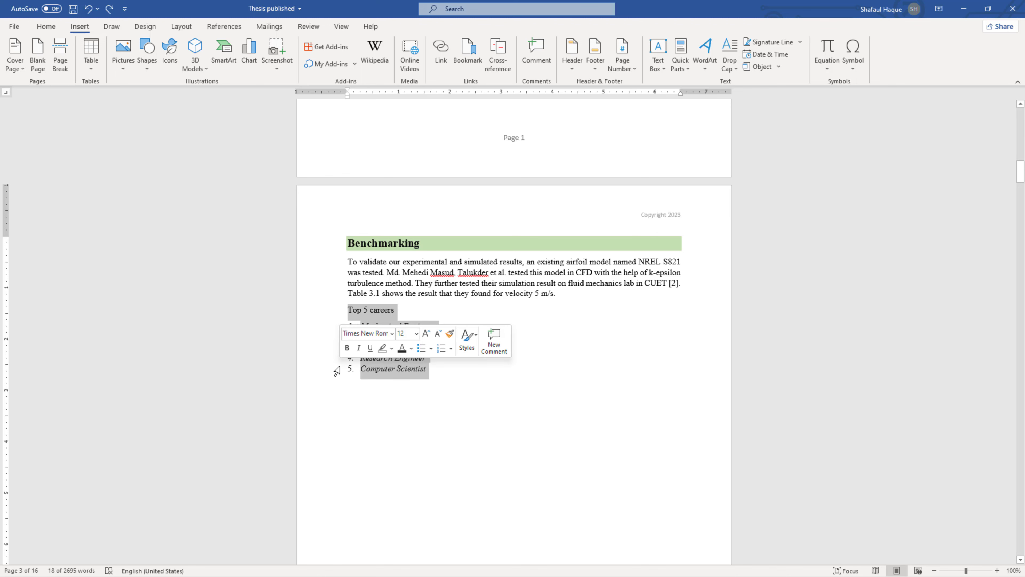
left_click(94, 71)
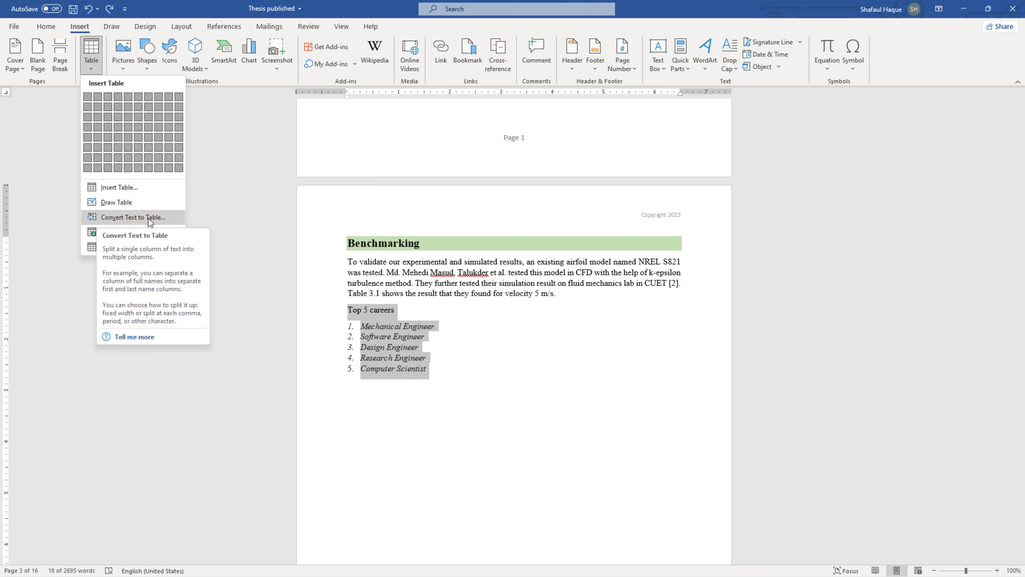
- Choose Convert Text to Table from the Table menu
left_click(107, 216)
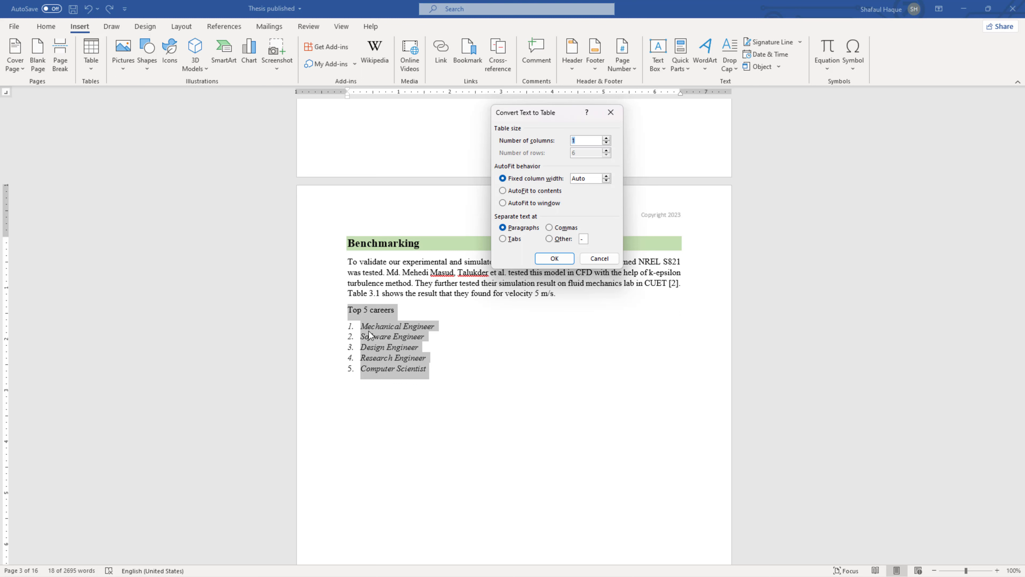
- Convert the text split at Paragraphs into a 1-column, 6-row table
left_click(510, 230)
left_click(555, 258)
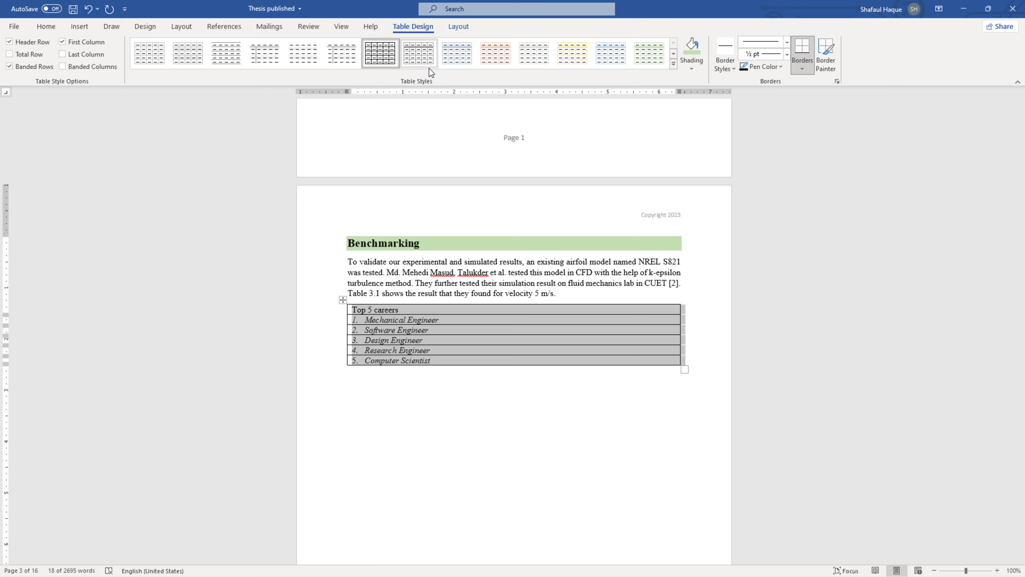
left_click(673, 63)
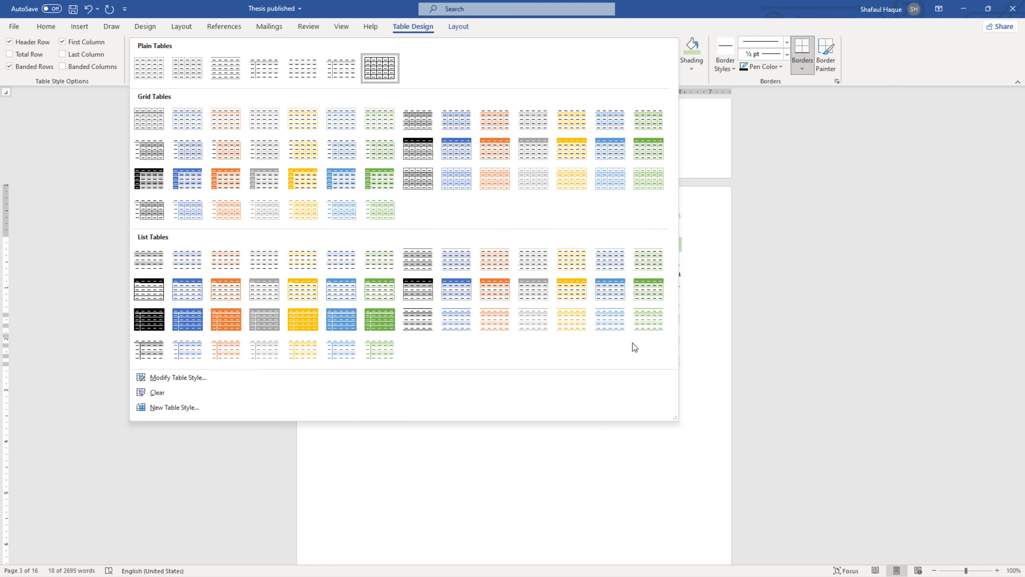
left_click(692, 83)
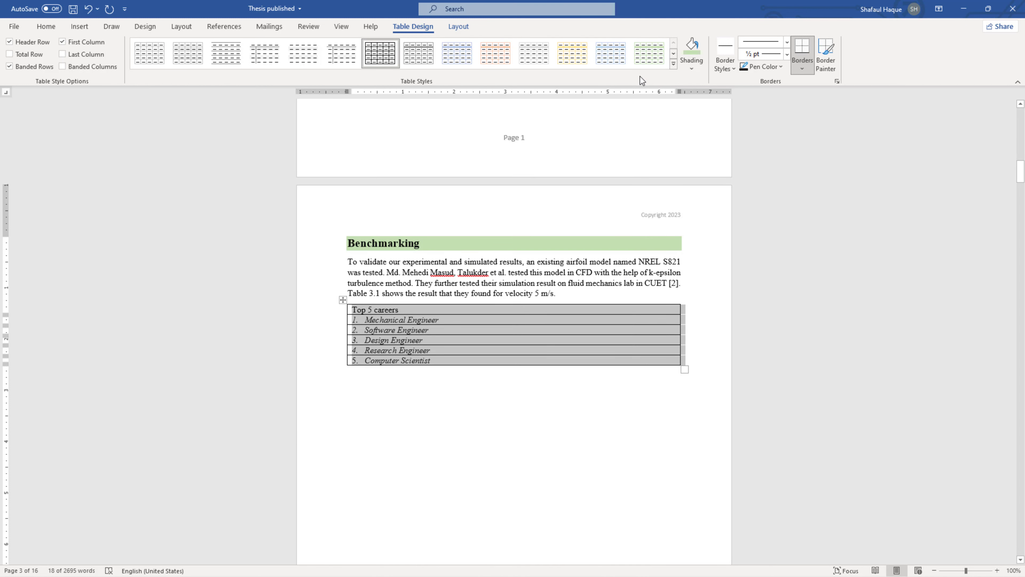
scroll(649, 271, "up", 3)
scroll(649, 270, "up", 1)
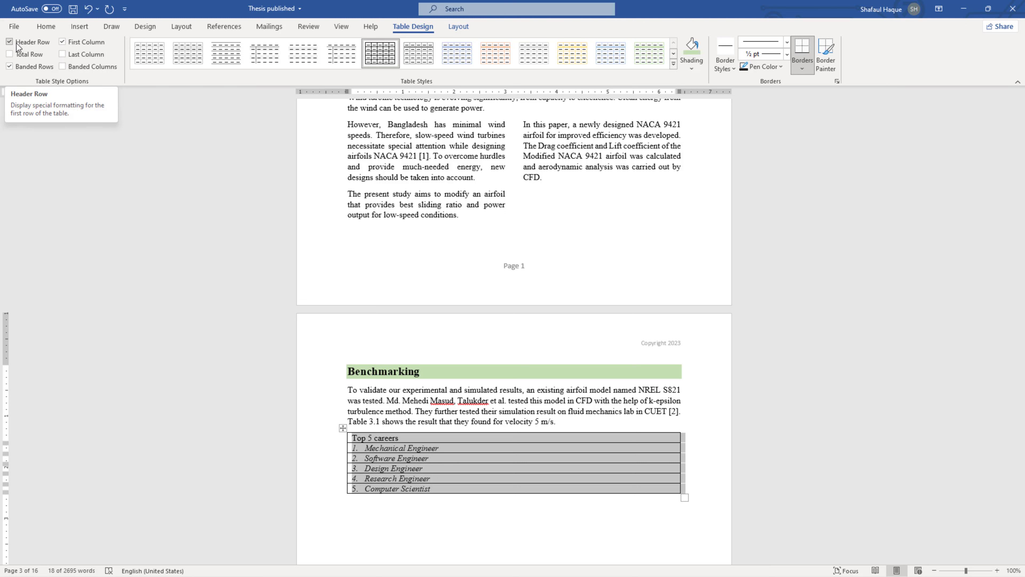
scroll(439, 350, "down", 3)
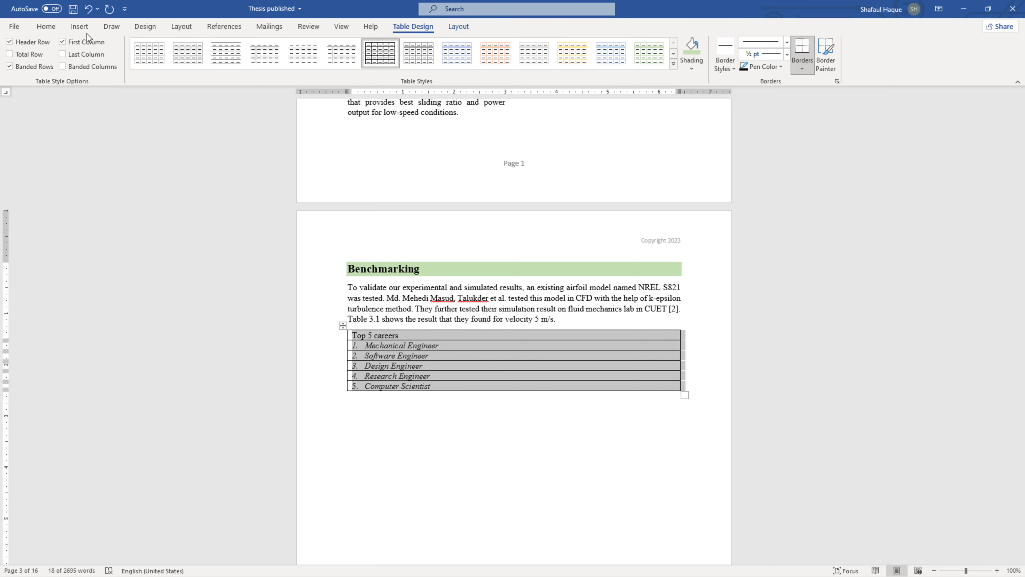
- Uncheck First Column, try Plain Table 2 with Banded Rows off and on, and expand the styles gallery
left_click(69, 41)
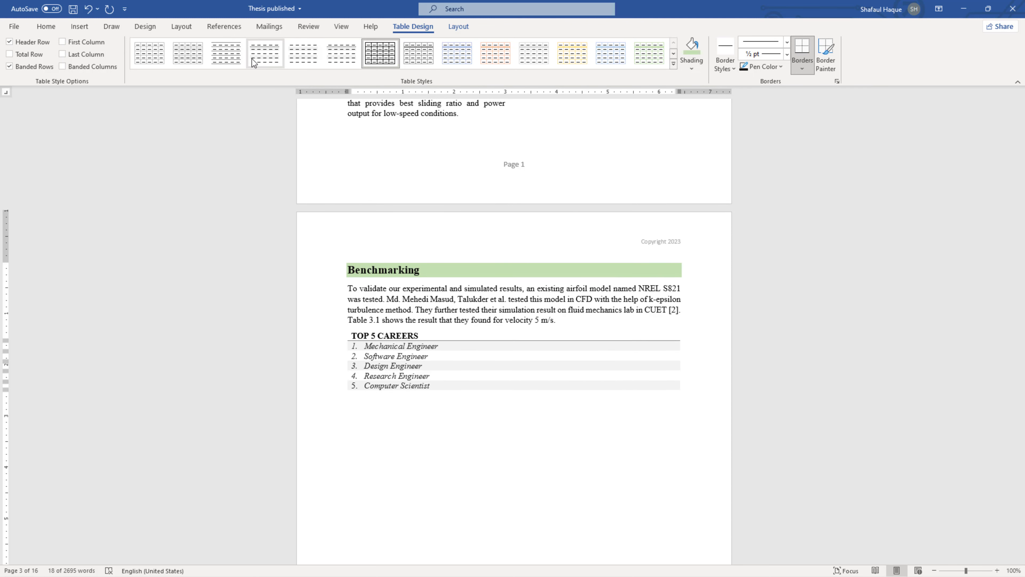
left_click(9, 66)
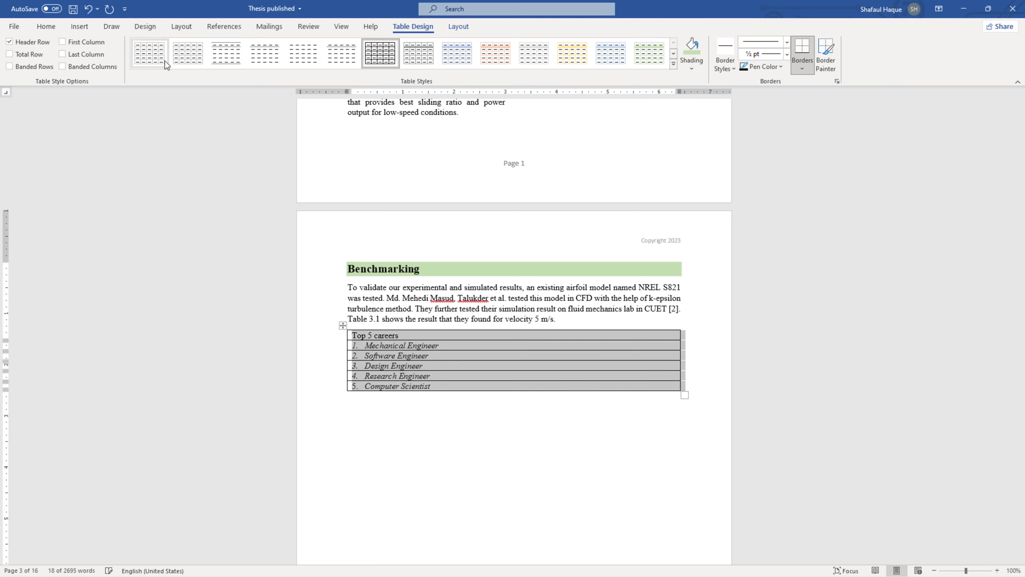
left_click(231, 56)
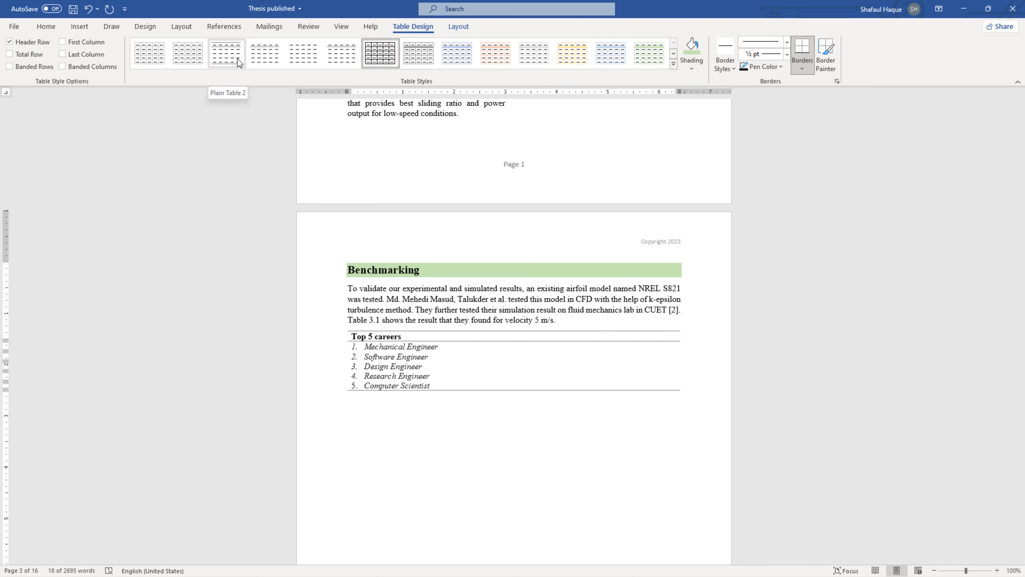
left_click(44, 69)
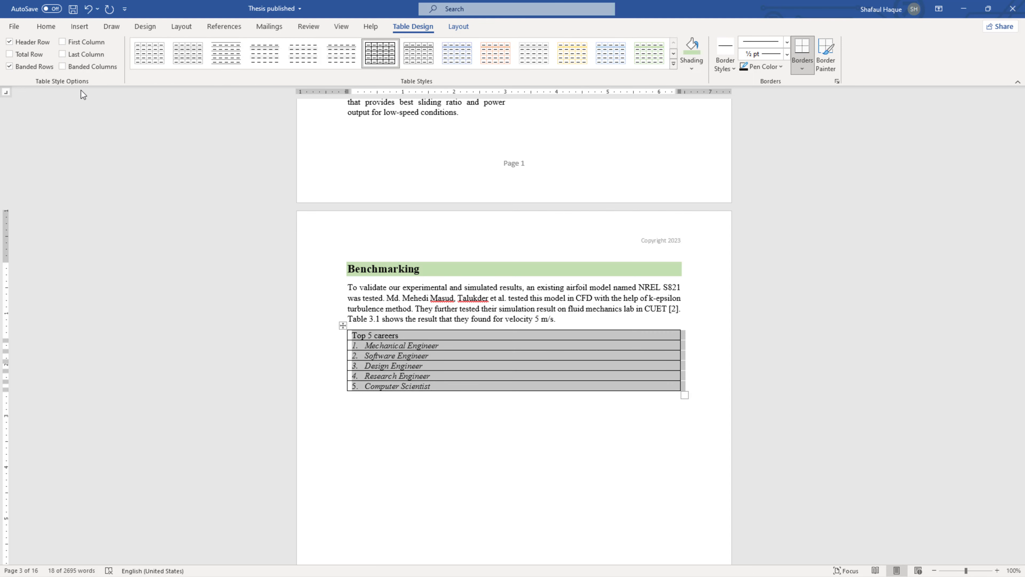
left_click(674, 65)
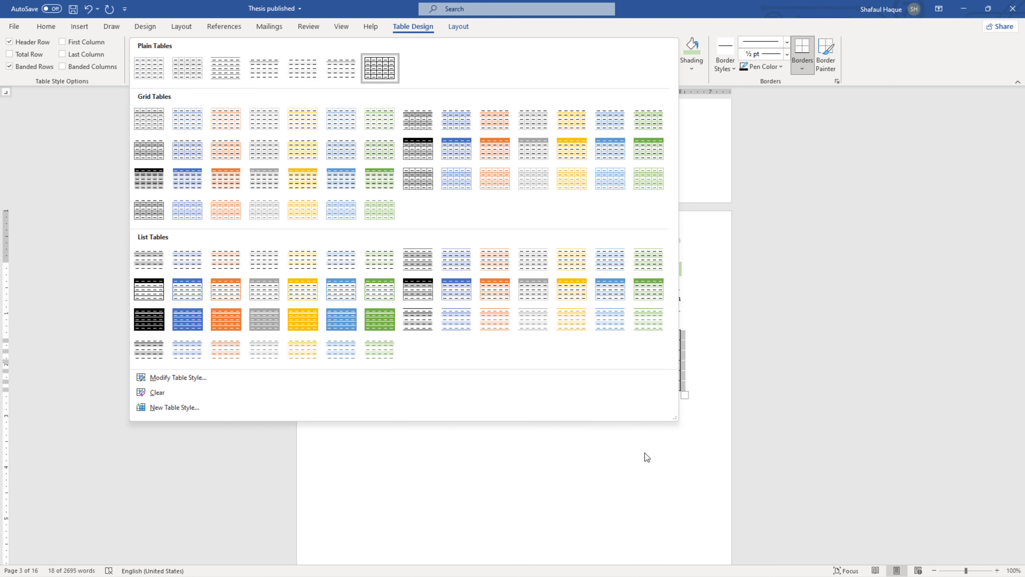
- Close the gallery, uncheck Banded Rows, and apply Plain Table 2
left_click(561, 455)
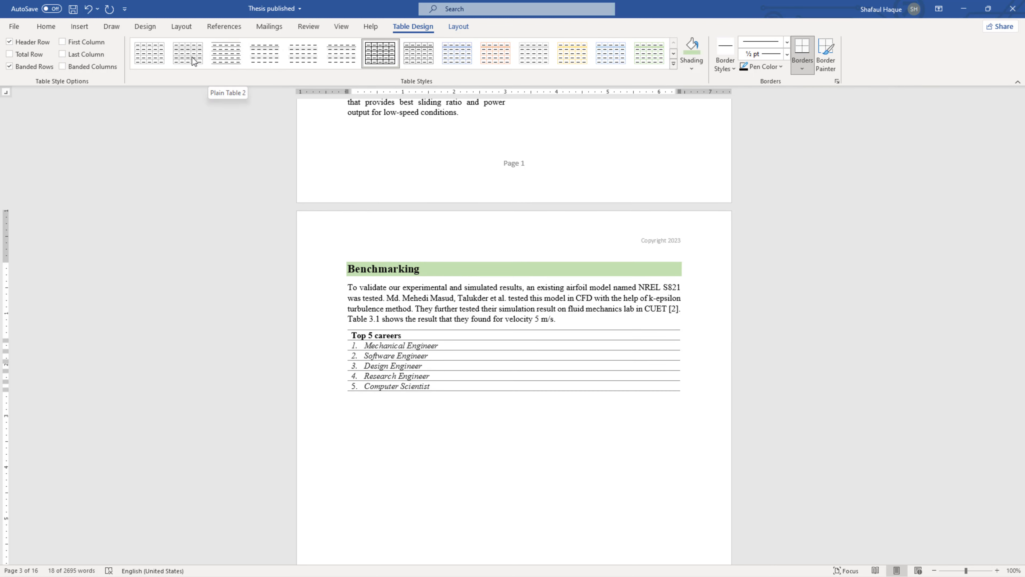
left_click(10, 66)
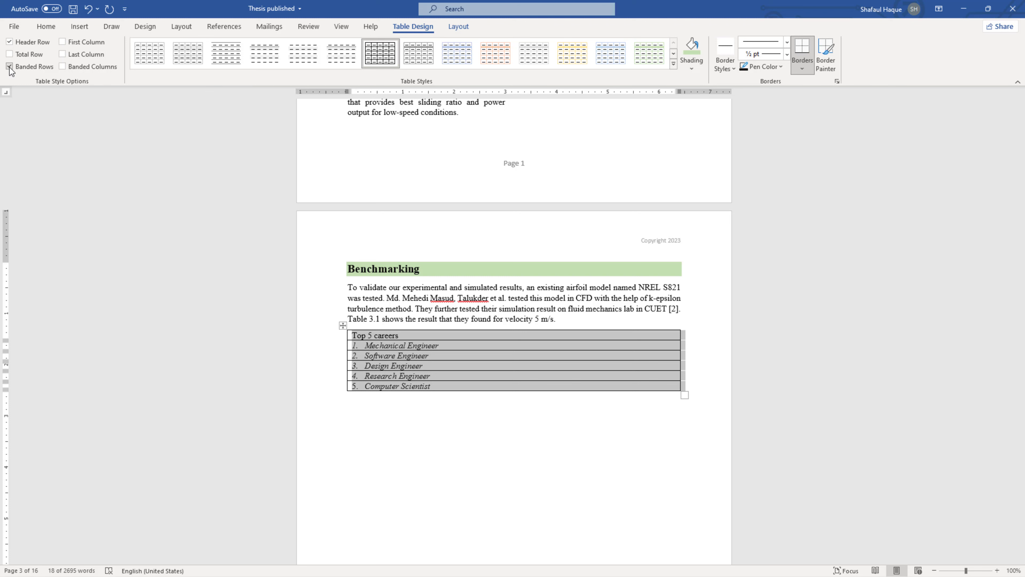
left_click(232, 56)
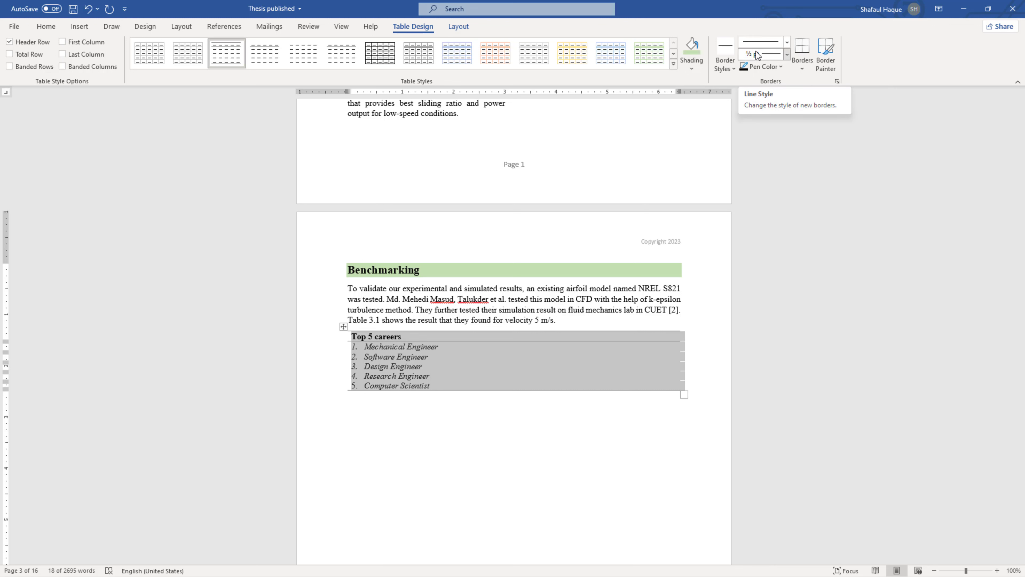
- Paint solid 3 pt borders along the table's top edge and under the header row
left_click(787, 56)
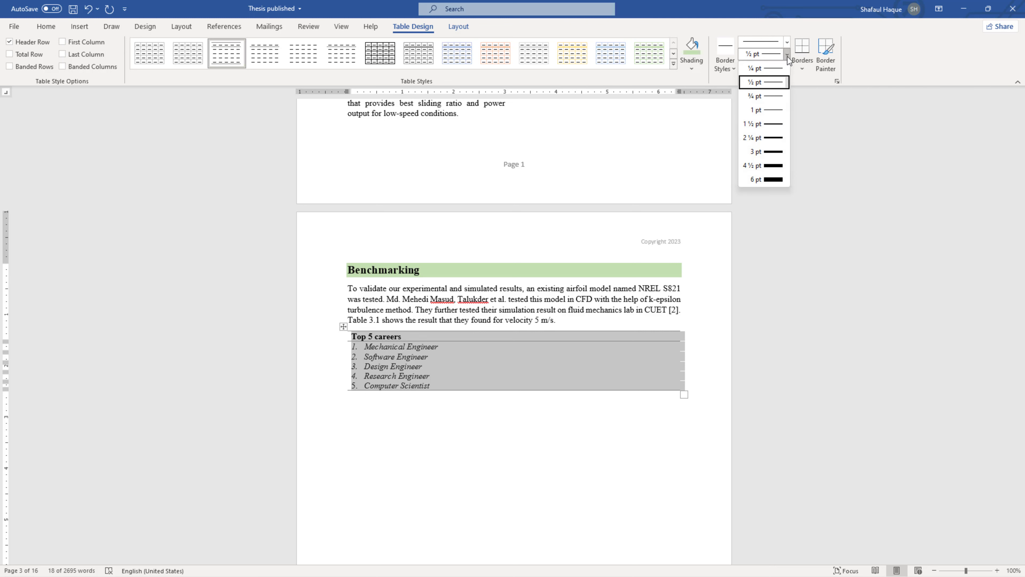
left_click(771, 153)
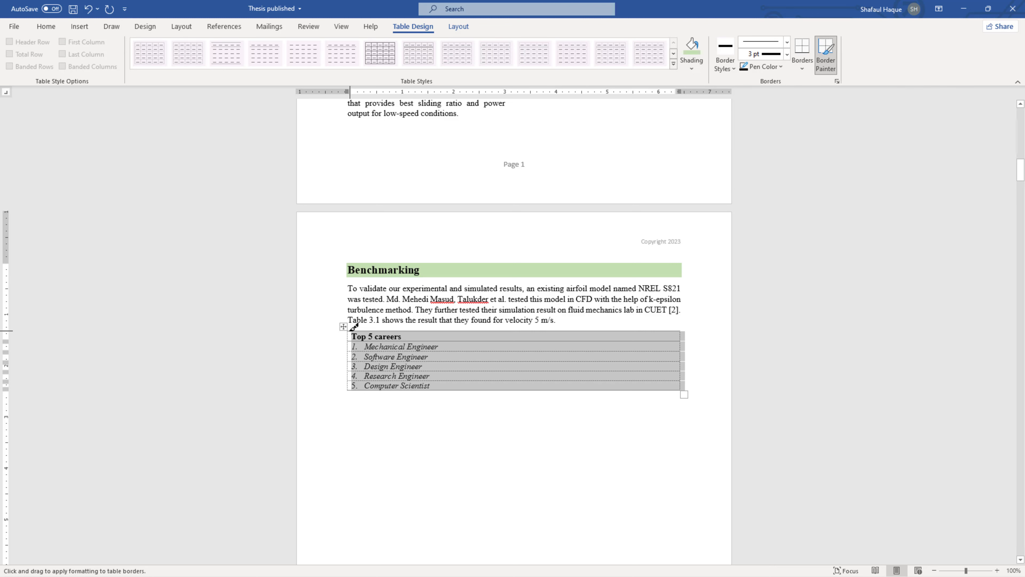
left_click_drag(354, 326, 464, 327)
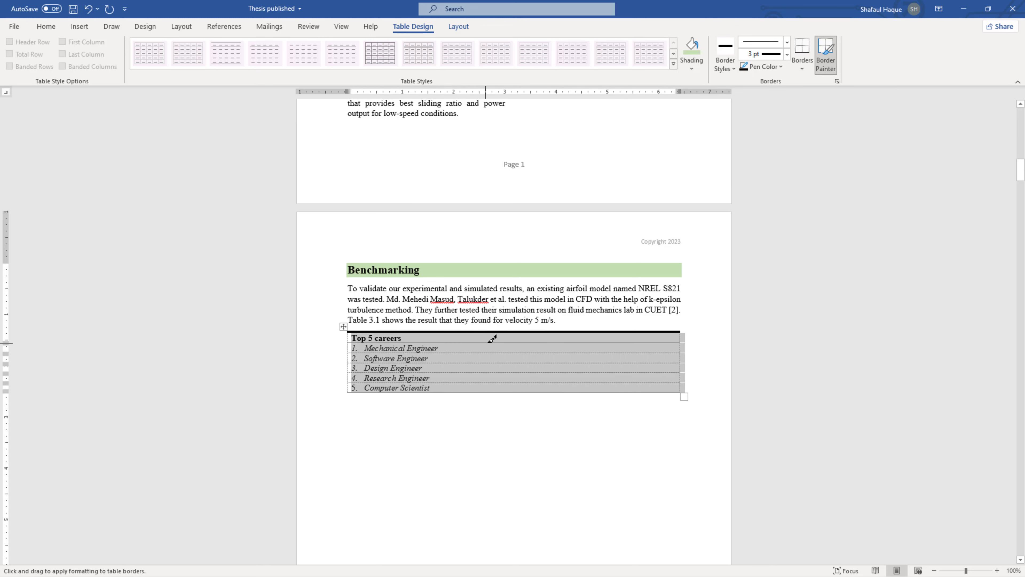
left_click(458, 343)
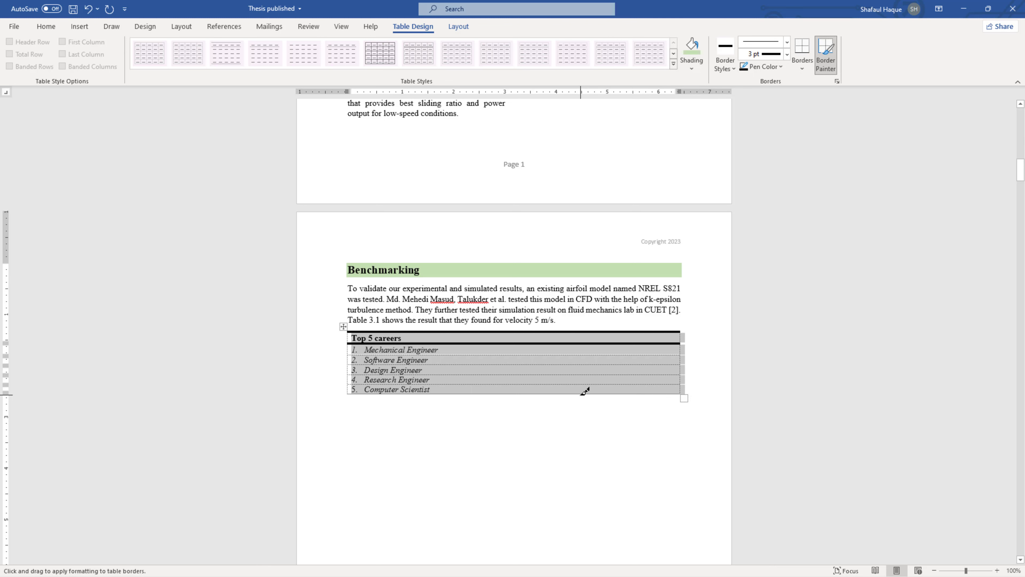
left_click(787, 42)
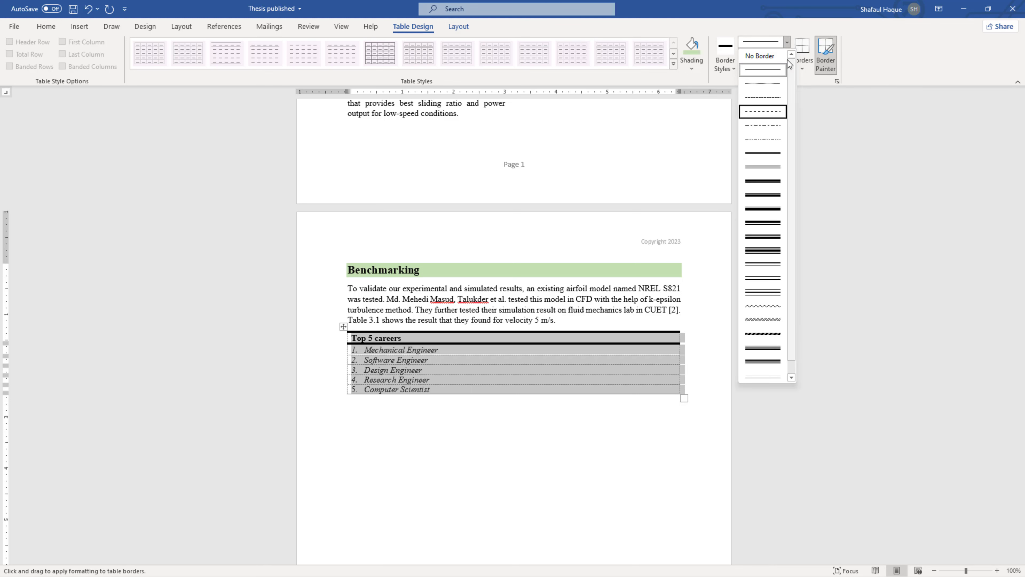
left_click(870, 61)
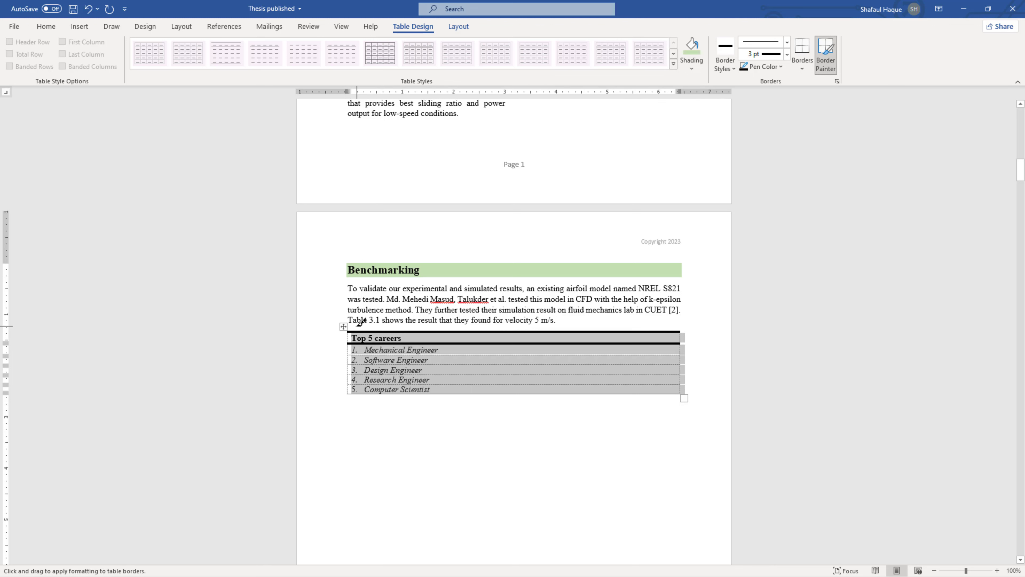
- Repaint the thick top border and header-row underline in light green
left_click(768, 69)
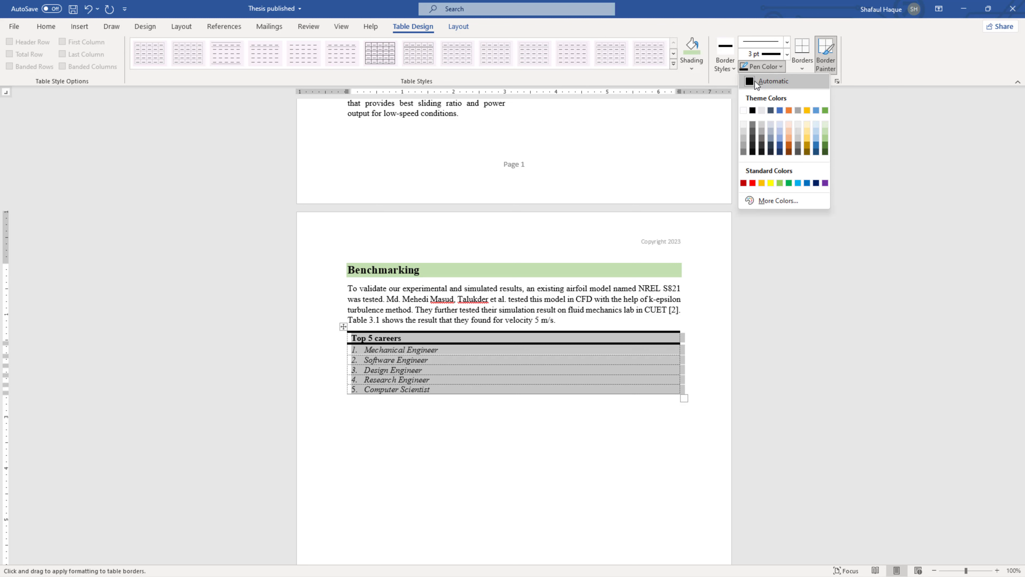
left_click(825, 138)
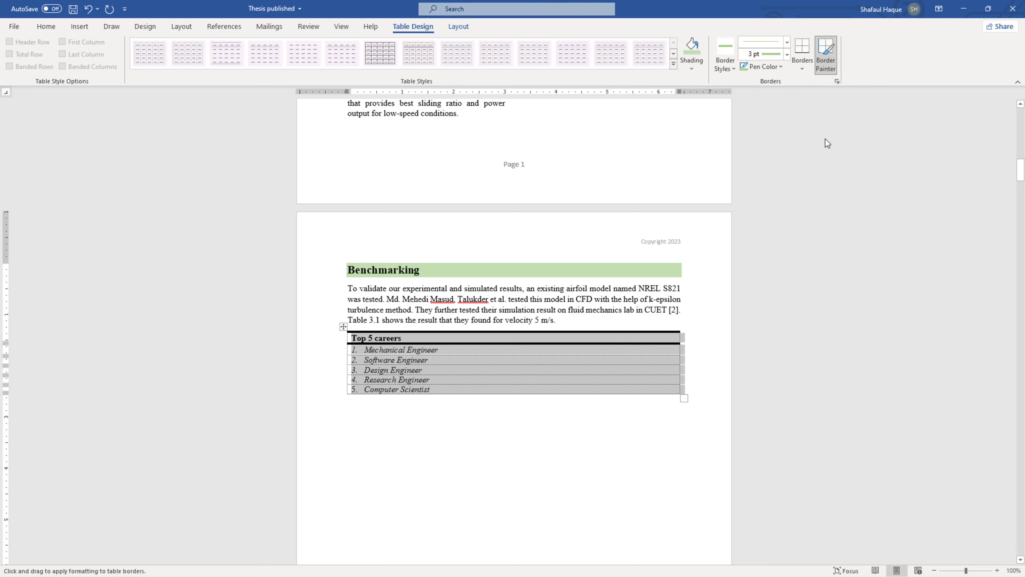
left_click(653, 331)
left_click(657, 342)
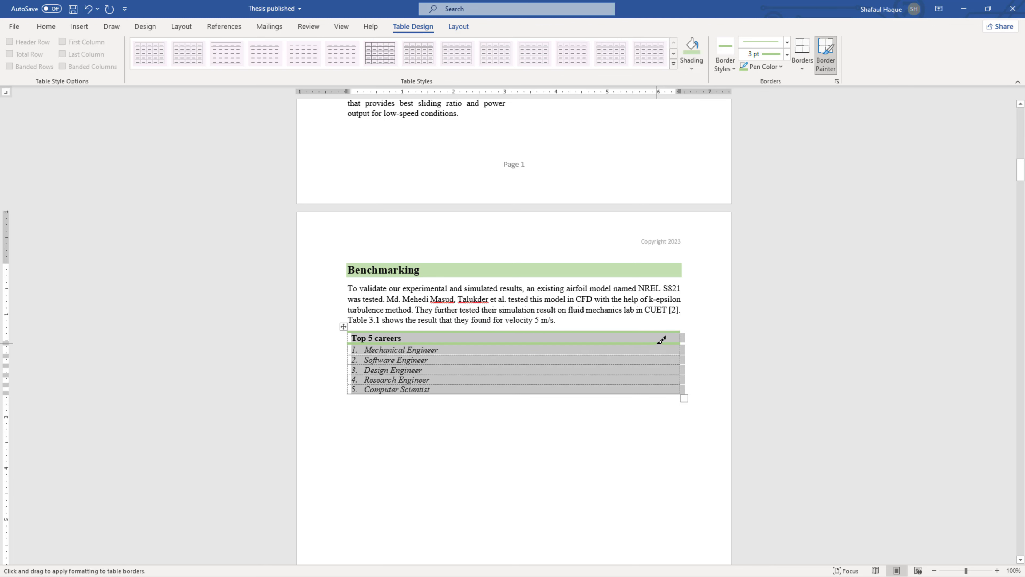
left_click(661, 340)
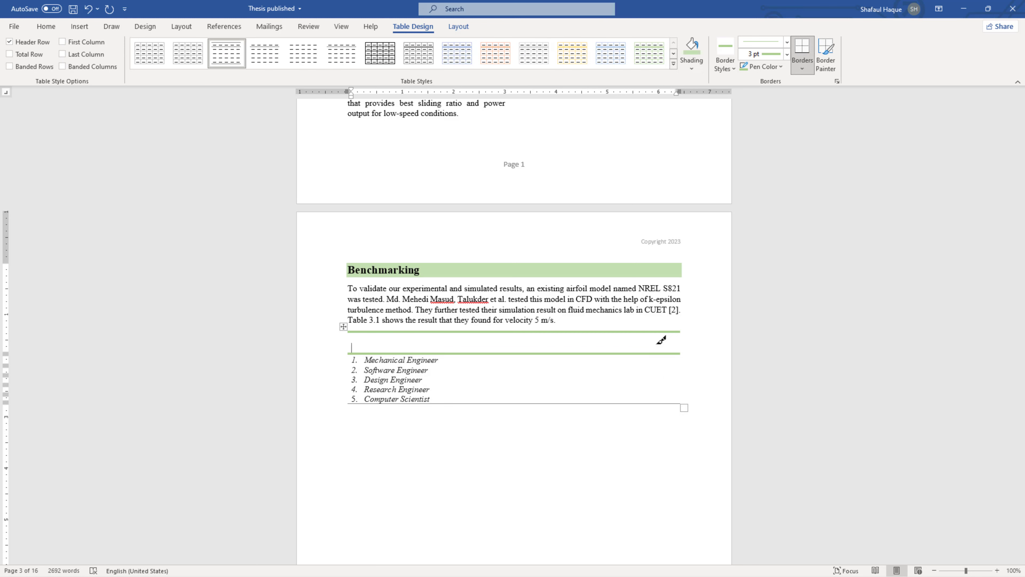
- Undo a stray deletion in the header row and click outside the table
key("BackSpace")
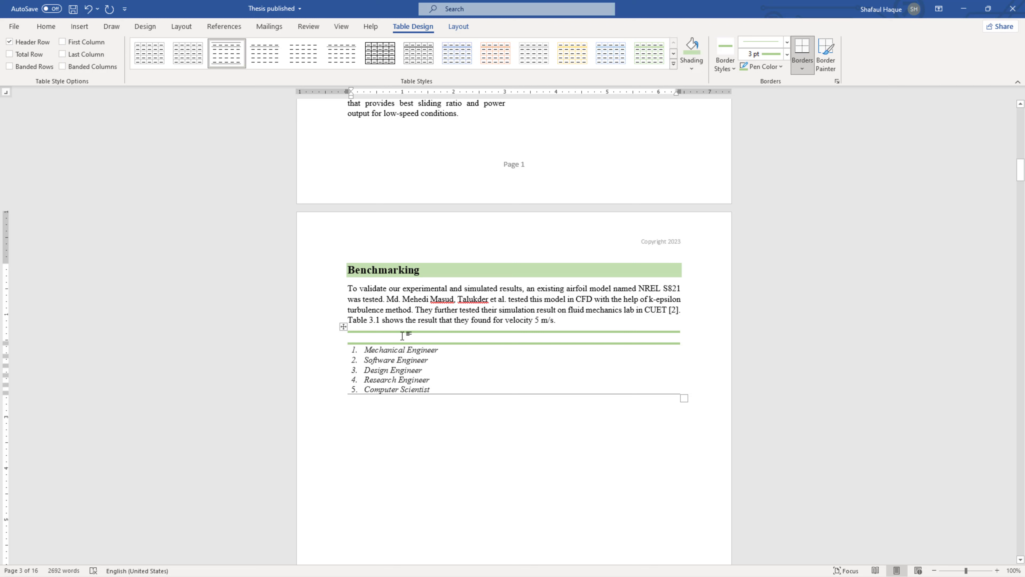
key("ctrl+z")
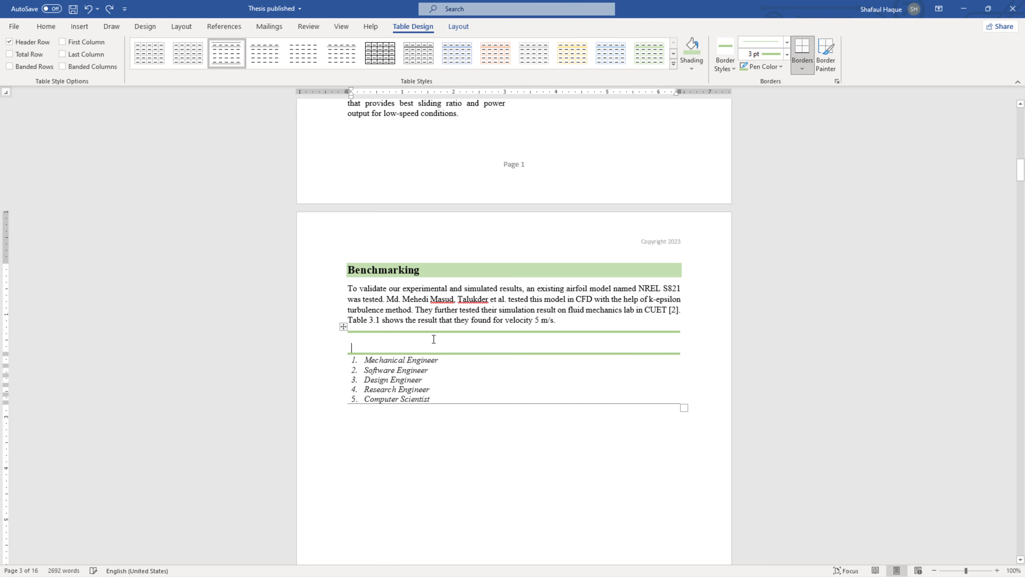
key("ctrl+z")
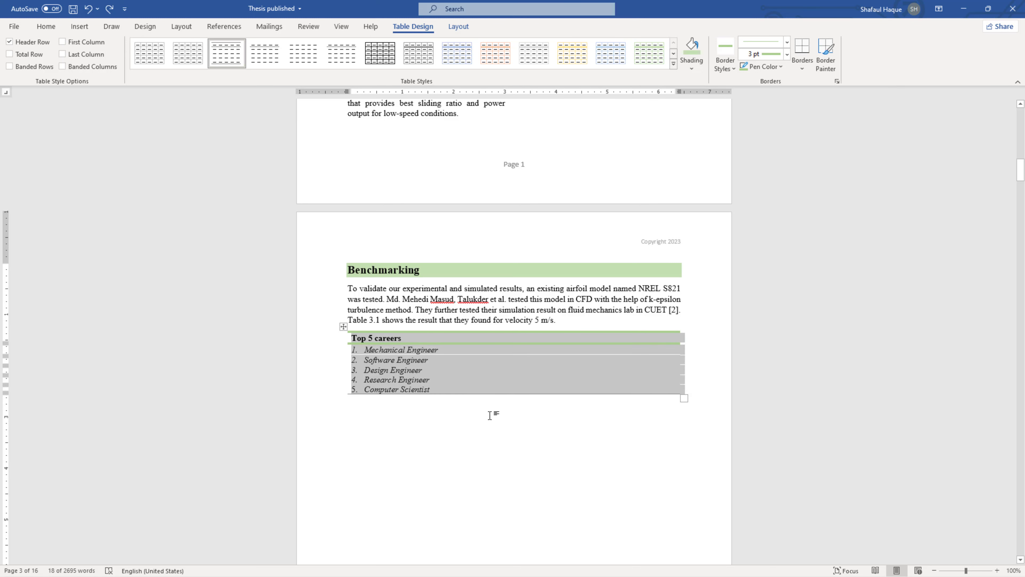
left_click(490, 415)
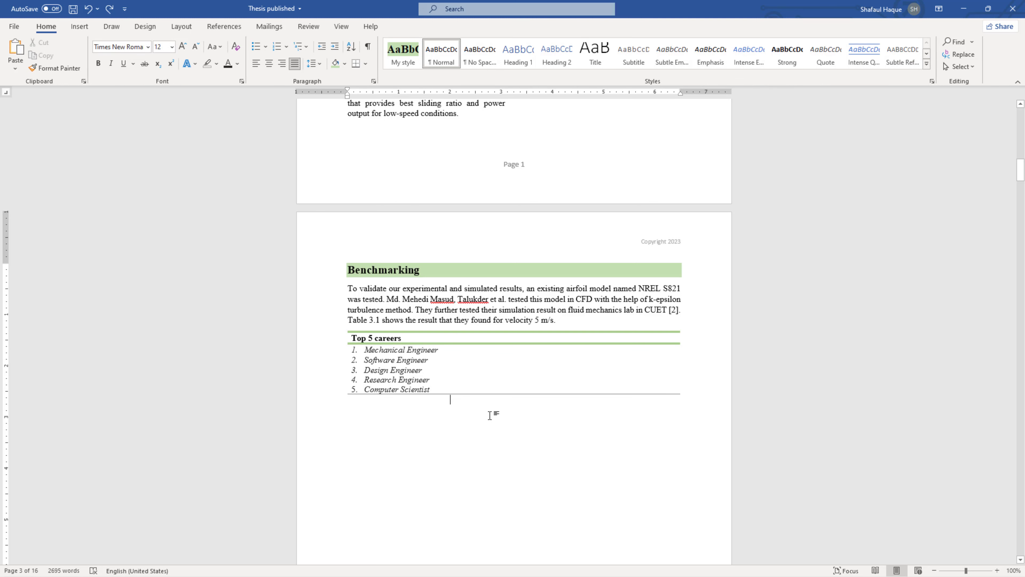